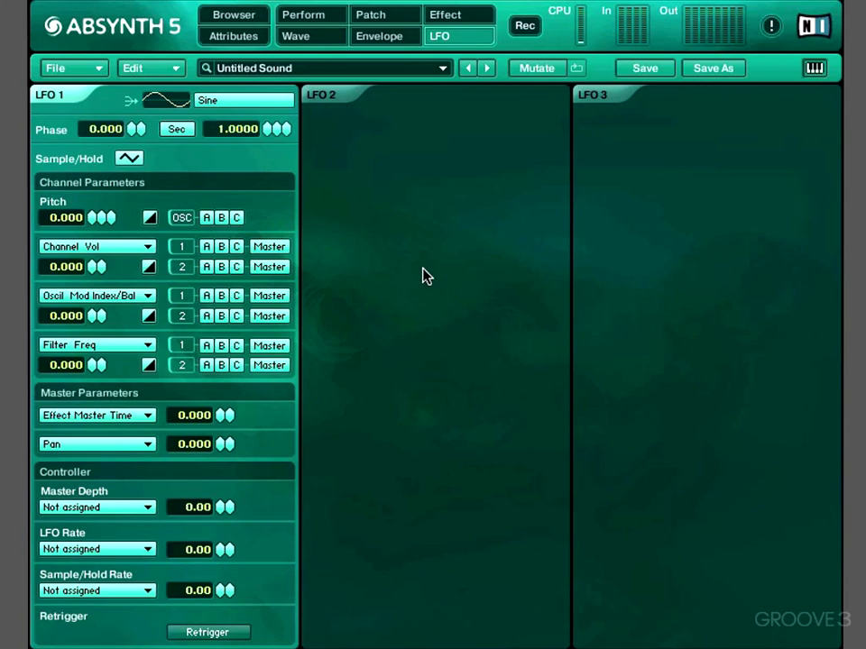
- Briefly toggle LFOs 2 and 3, then set LFO 1's Pitch amount to 26.310 with inverted polarity
{"action": "left_click", "coordinate": [348, 102]}
{"action": "left_click", "coordinate": [614, 105]}
{"action": "left_click", "coordinate": [616, 105]}
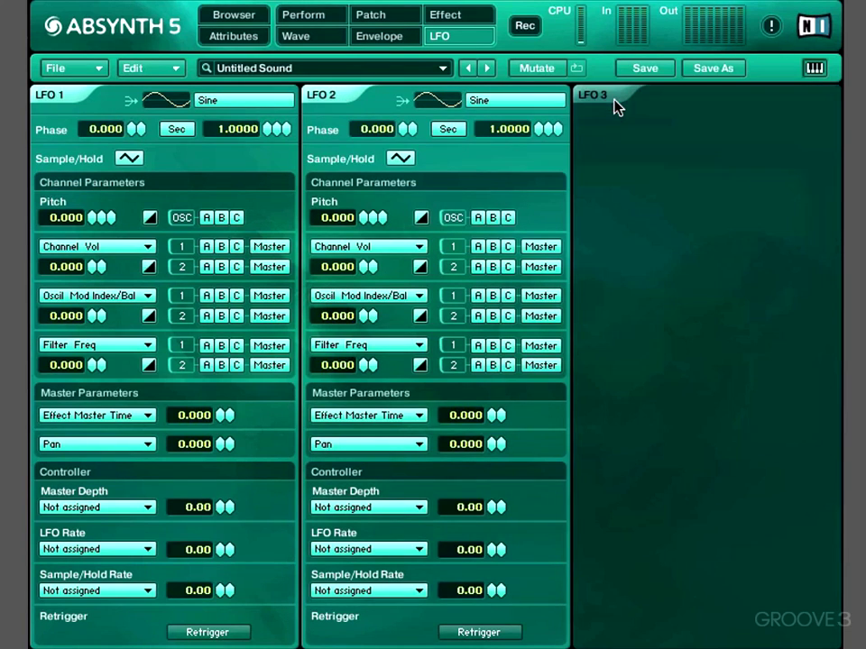
{"action": "left_click", "coordinate": [349, 106]}
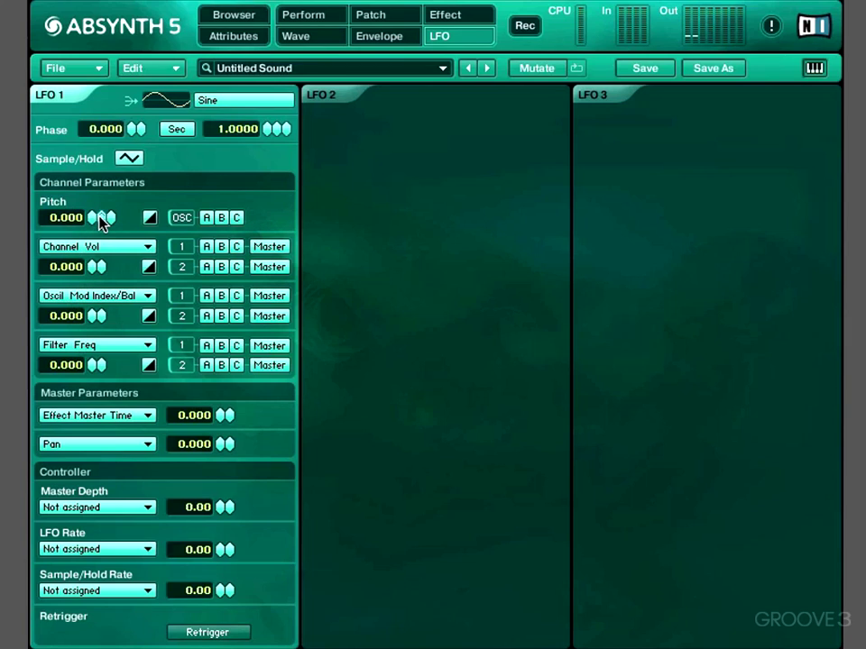
{"action": "left_click_drag", "start_coordinate": [99, 222], "coordinate": [96, 192]}
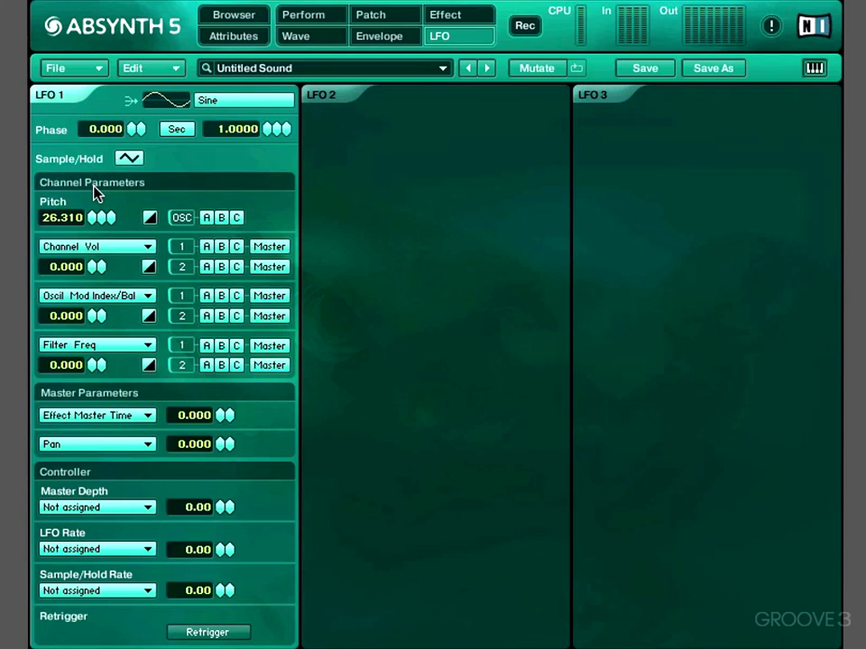
{"action": "left_click", "coordinate": [150, 218]}
- Activate oscillators B and C on the Patch page
{"action": "left_click", "coordinate": [355, 16]}
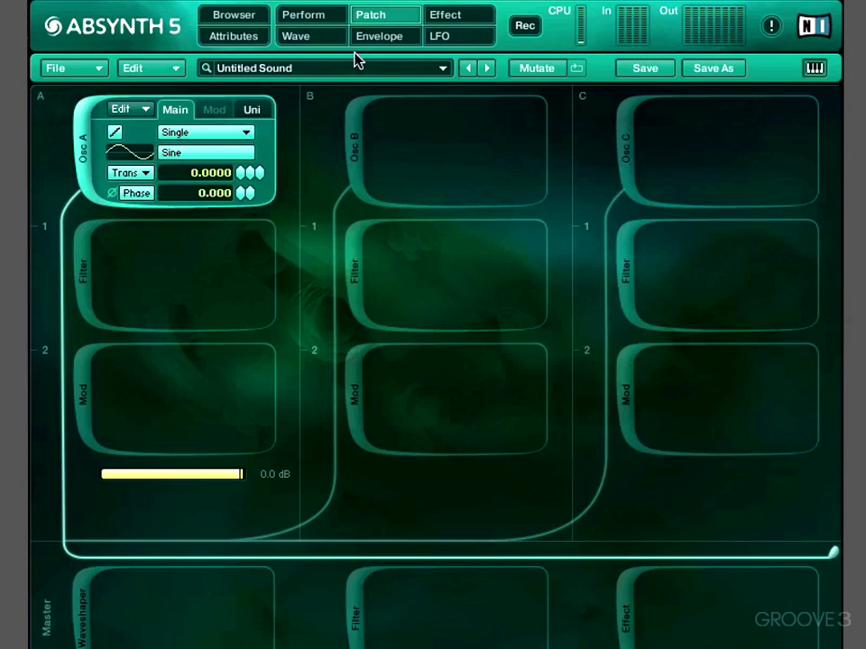
{"action": "left_click", "coordinate": [353, 149]}
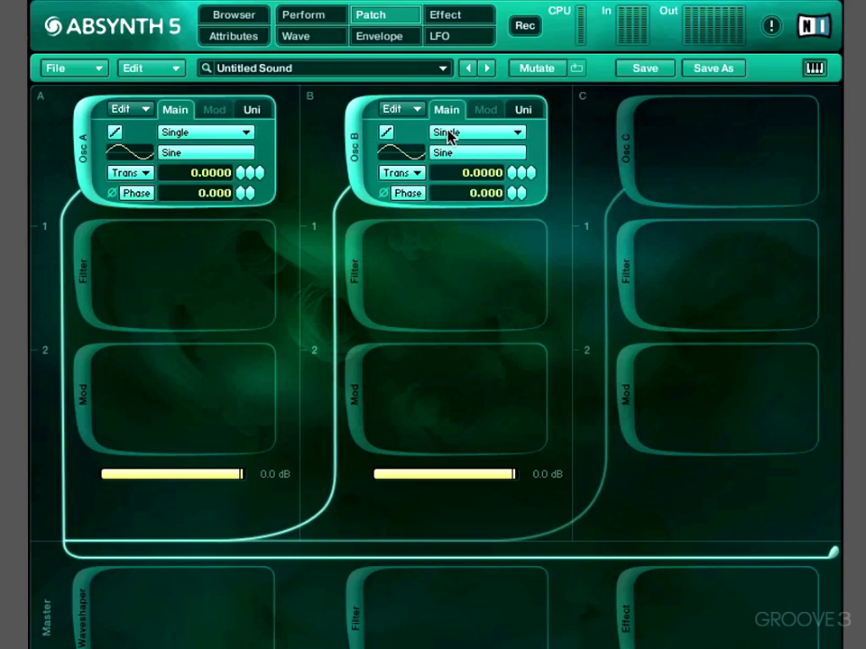
{"action": "left_click", "coordinate": [634, 146]}
- Give oscillator B Saw_smooth, oscillator C Organ 1 and oscillator A Square_real
{"action": "left_click", "coordinate": [454, 155]}
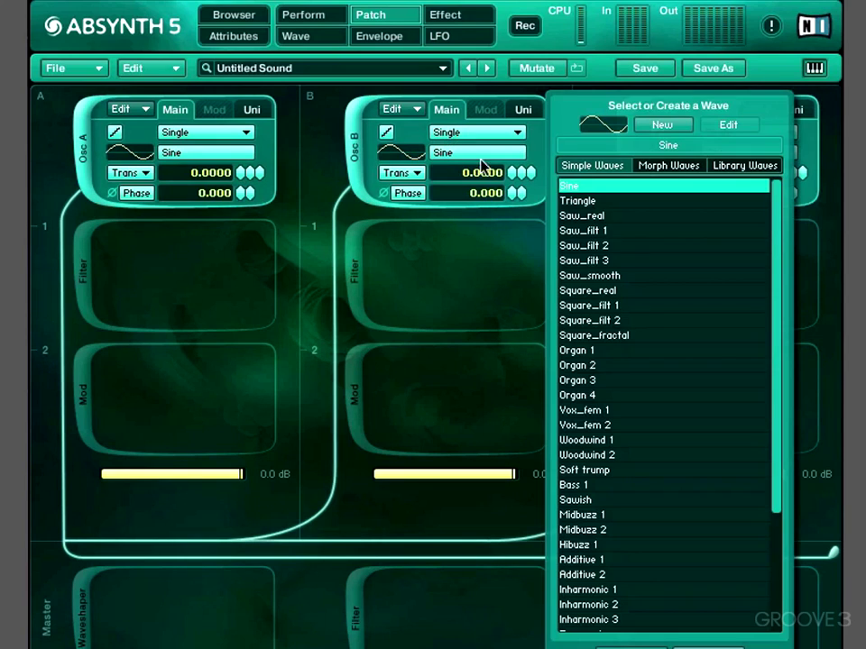
{"action": "left_click", "coordinate": [617, 276]}
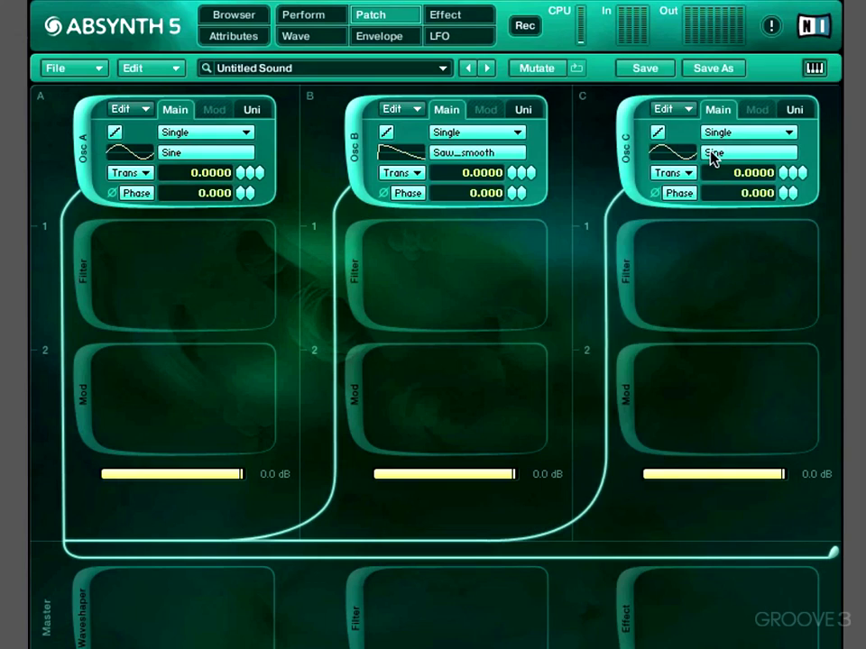
{"action": "left_click", "coordinate": [712, 155]}
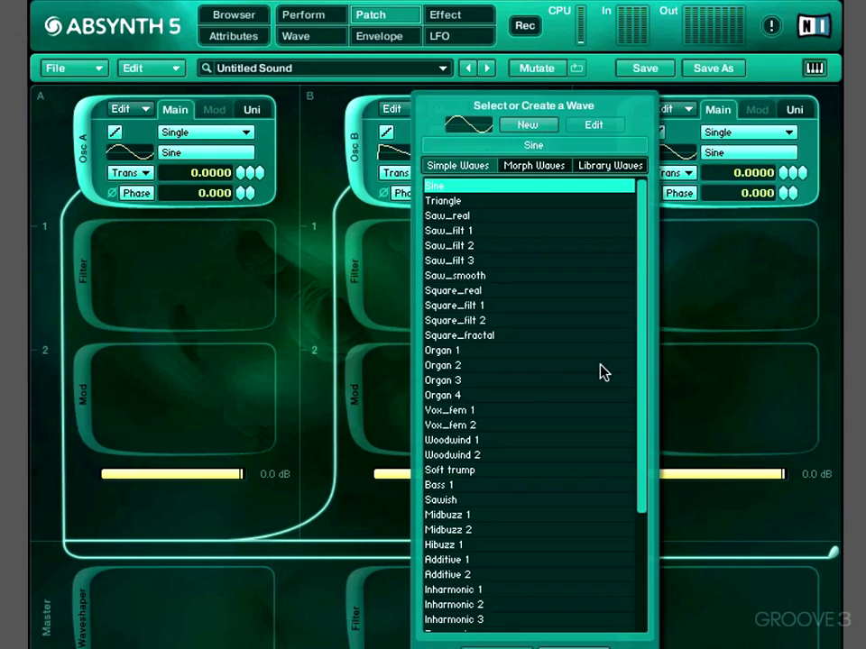
{"action": "left_click", "coordinate": [494, 353]}
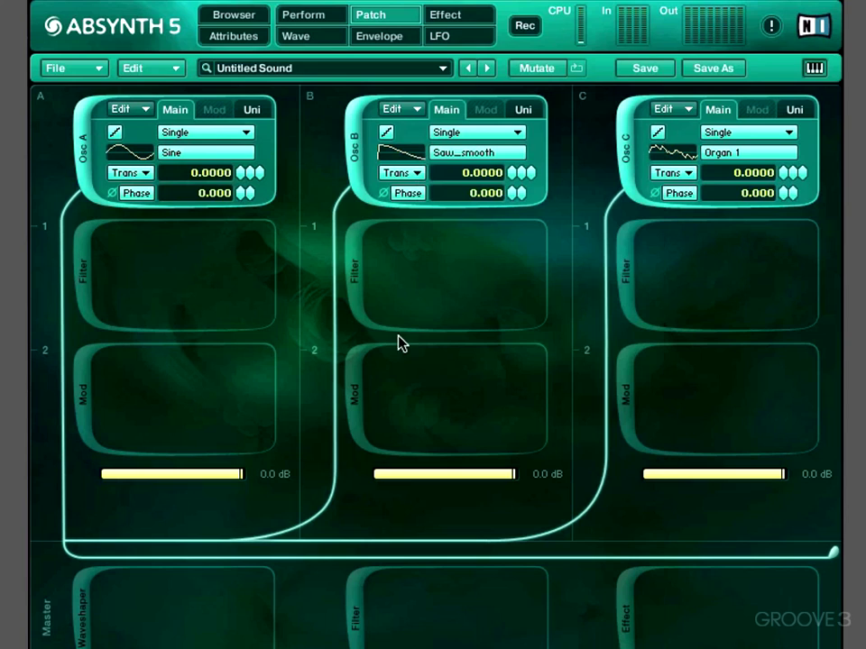
{"action": "left_click", "coordinate": [184, 154]}
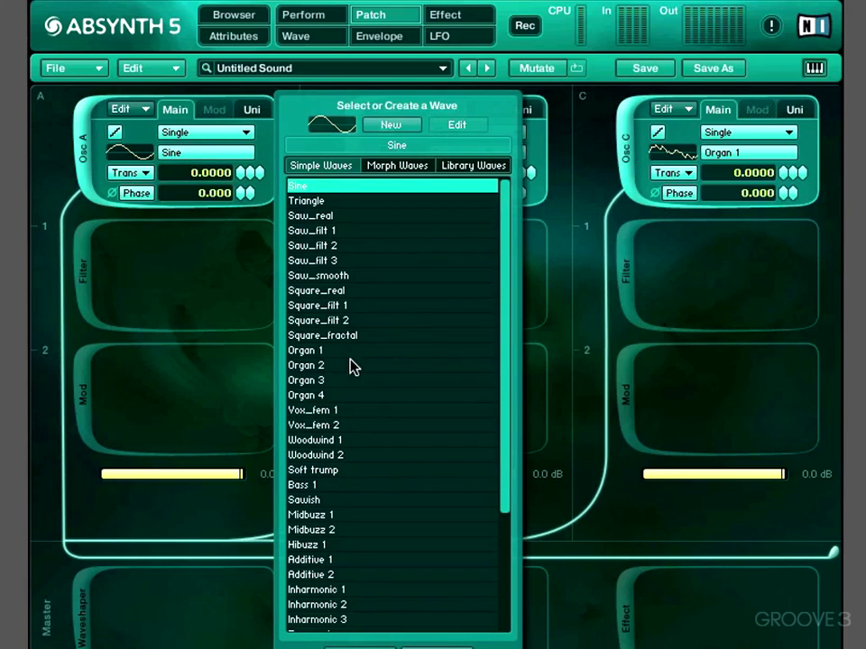
{"action": "left_click", "coordinate": [362, 291]}
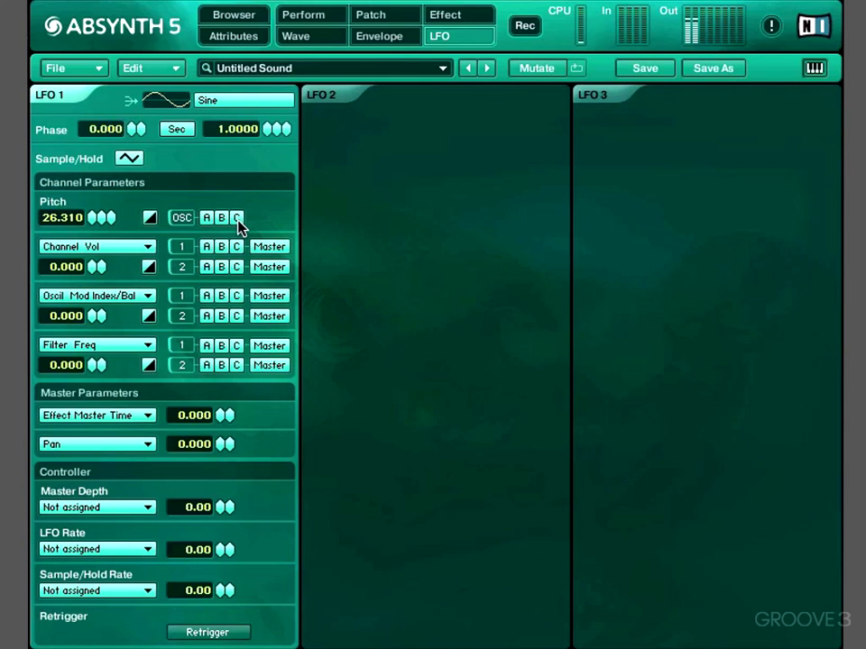
{"action": "left_click", "coordinate": [233, 102]}
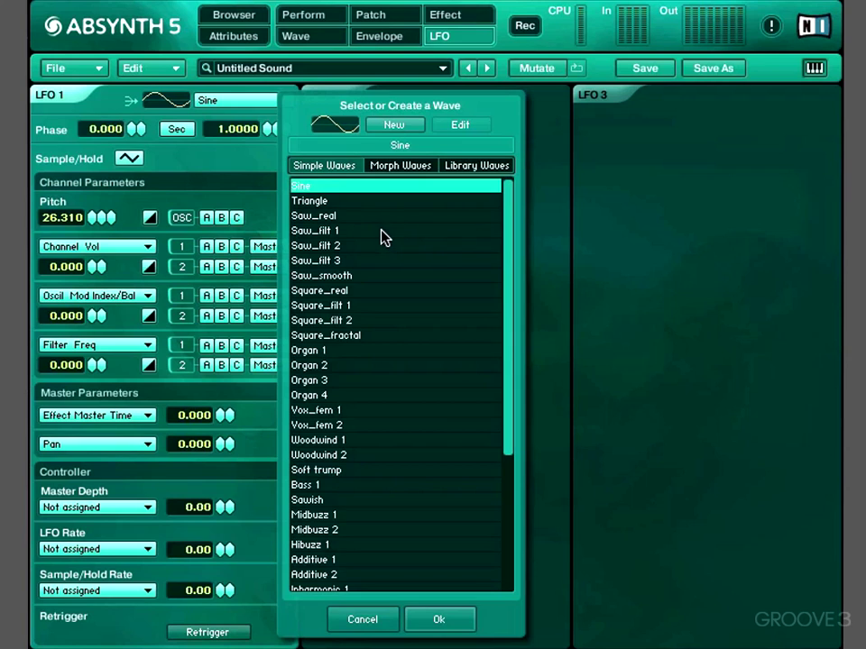
{"action": "scroll", "coordinate": [386, 237], "scroll_direction": "down", "scroll_amount": 5}
{"action": "scroll", "coordinate": [386, 237], "scroll_direction": "up", "scroll_amount": 5}
{"action": "left_click", "coordinate": [379, 279]}
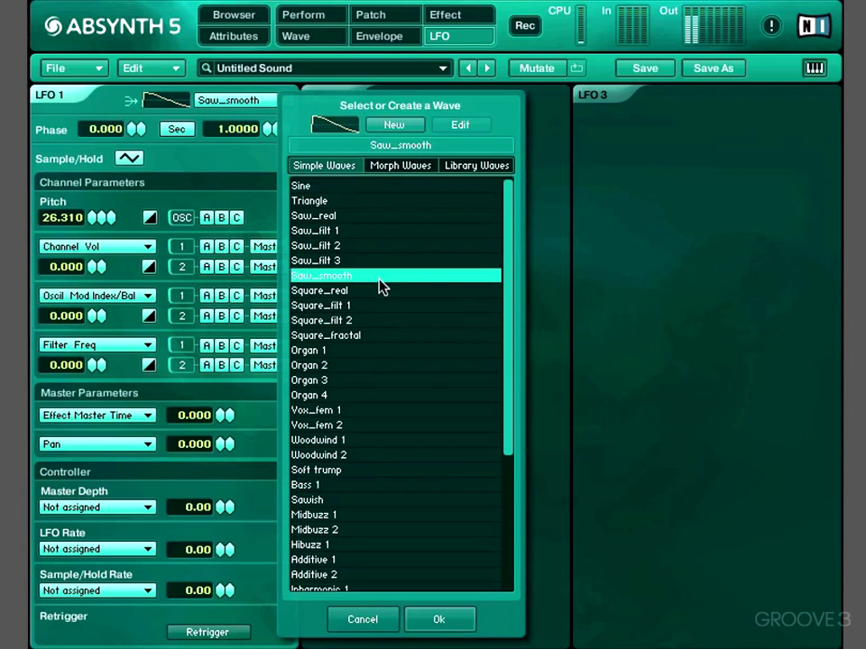
{"action": "left_click", "coordinate": [348, 413]}
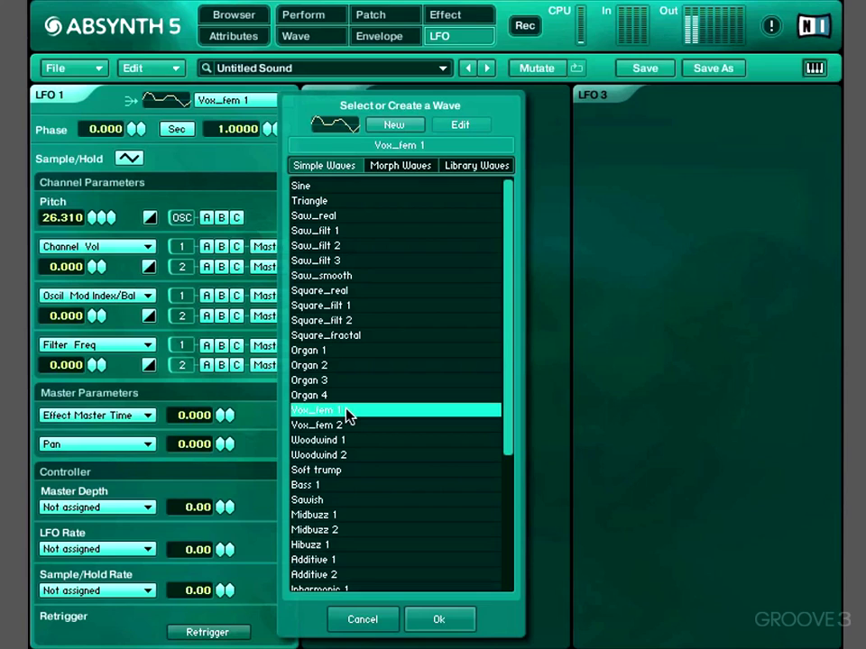
{"action": "left_click", "coordinate": [345, 468]}
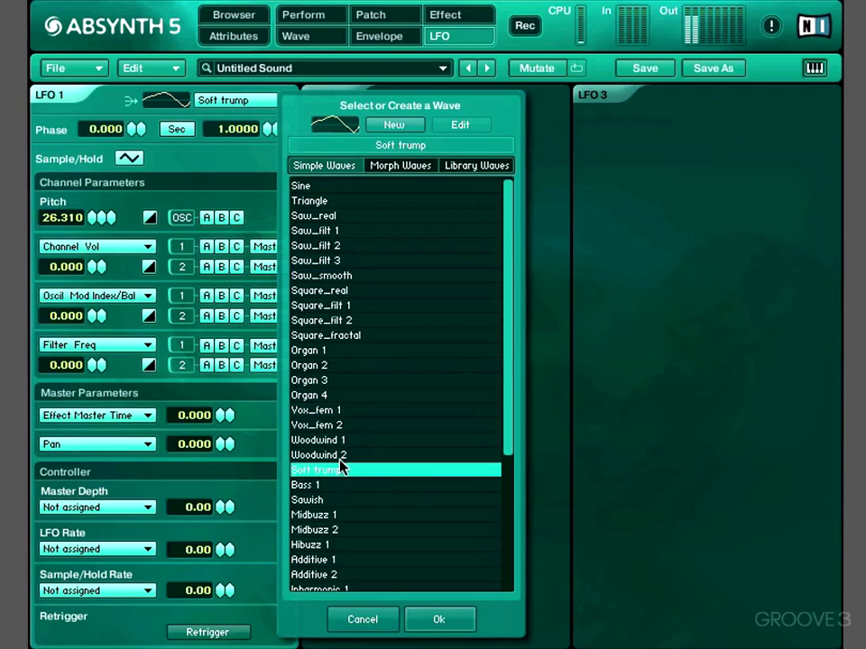
{"action": "scroll", "coordinate": [352, 503], "scroll_direction": "down", "scroll_amount": 3}
{"action": "left_click", "coordinate": [350, 514]}
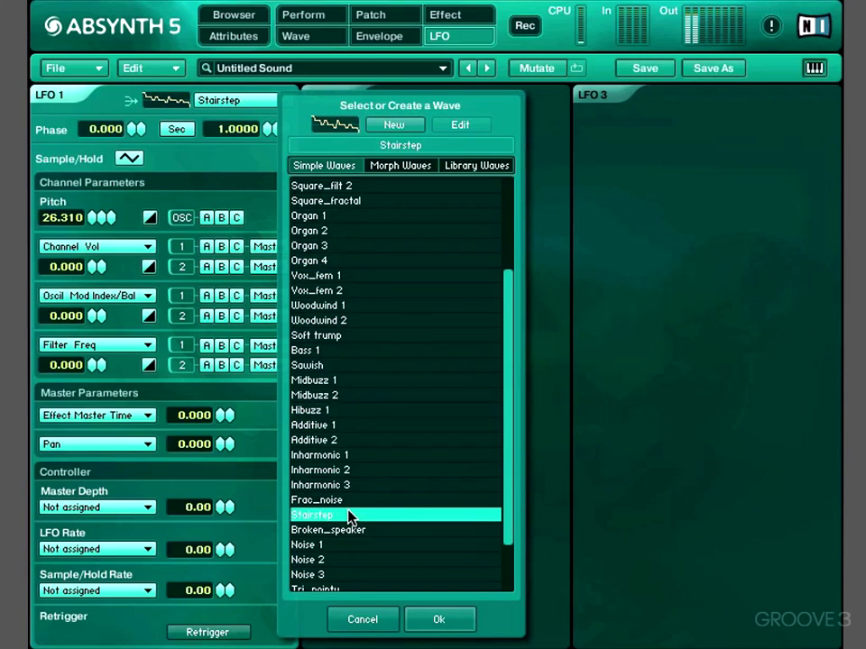
{"action": "scroll", "coordinate": [368, 370], "scroll_direction": "up", "scroll_amount": 3}
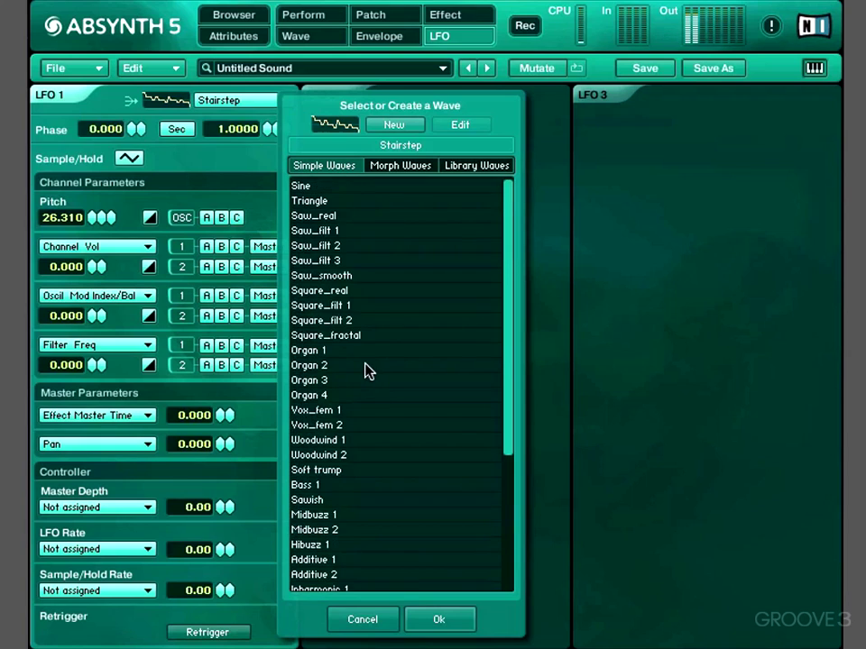
{"action": "left_click", "coordinate": [329, 186]}
- Keep LFO 1 on the Sine wave and return its phase offset to 0.000
{"action": "left_click", "coordinate": [438, 619]}
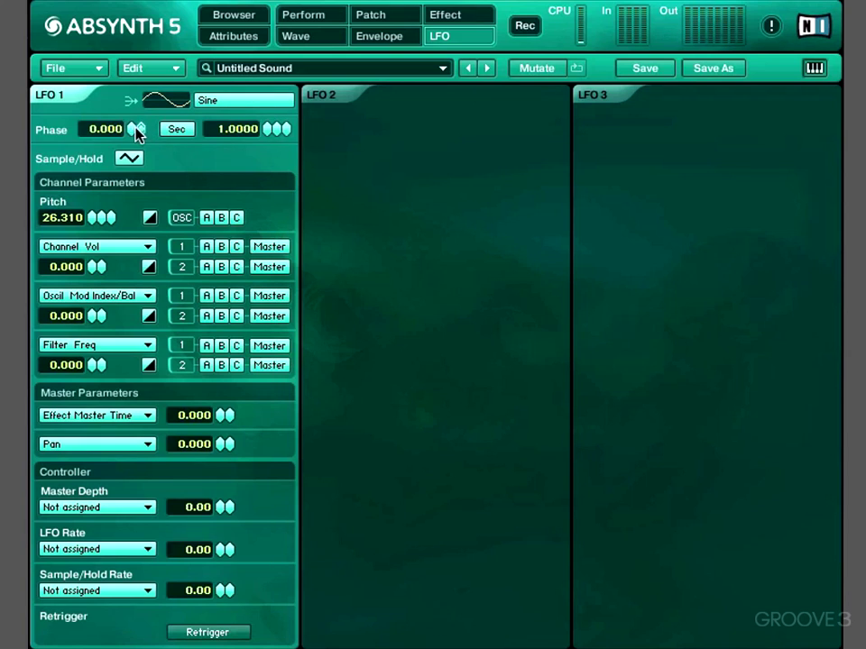
{"action": "scroll", "coordinate": [134, 130], "scroll_direction": "up", "scroll_amount": 3}
{"action": "scroll", "coordinate": [134, 130], "scroll_direction": "down", "scroll_amount": 2}
{"action": "mouse_move", "coordinate": [133, 131]}
{"action": "left_mouse_down"}
{"action": "mouse_move", "coordinate": [133, 117]}
{"action": "mouse_move", "coordinate": [131, 133]}
{"action": "left_mouse_up"}
{"action": "left_click", "coordinate": [110, 128], "text": "ctrl"}
- Try several beat-synced rates, then set LFO 1's rate to 0.2500 in seconds
{"action": "mouse_move", "coordinate": [278, 132]}
{"action": "left_mouse_down"}
{"action": "mouse_move", "coordinate": [274, 227]}
{"action": "mouse_move", "coordinate": [276, 131]}
{"action": "mouse_move", "coordinate": [299, 531]}
{"action": "mouse_move", "coordinate": [282, 616]}
{"action": "mouse_move", "coordinate": [284, 135]}
{"action": "left_mouse_up"}
{"action": "left_click", "coordinate": [177, 131]}
{"action": "left_click", "coordinate": [267, 130]}
{"action": "left_click", "coordinate": [267, 130]}
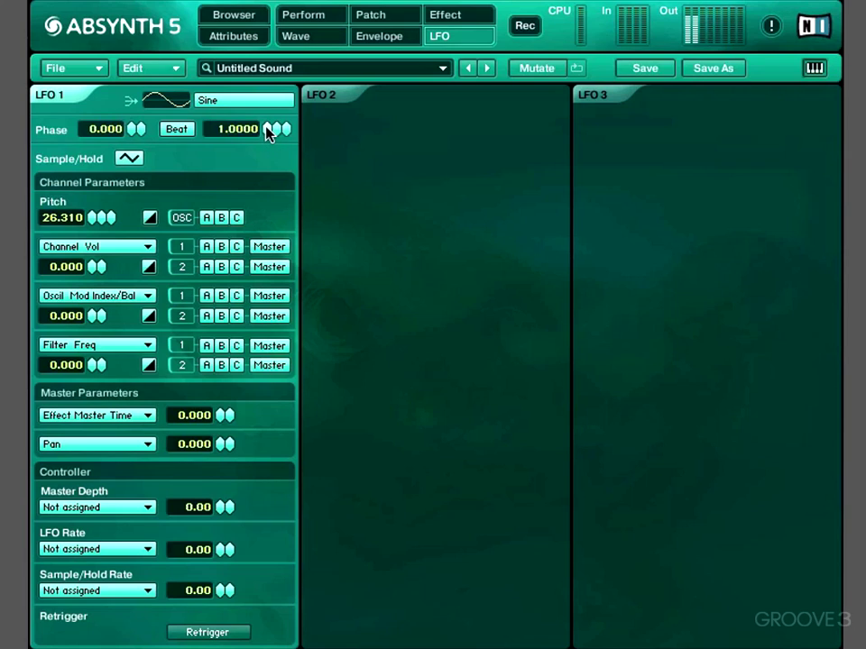
{"action": "left_click", "coordinate": [267, 129]}
{"action": "left_click", "coordinate": [267, 130]}
{"action": "left_click", "coordinate": [266, 129]}
{"action": "left_click", "coordinate": [267, 132]}
{"action": "left_click", "coordinate": [267, 129]}
{"action": "left_click", "coordinate": [181, 129]}
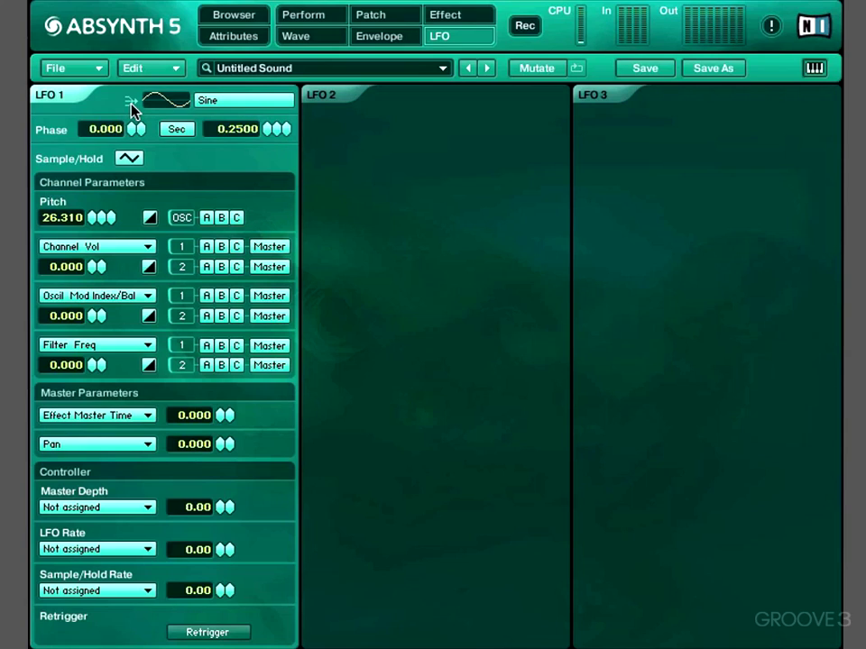
- Disable oscillators B and C and set oscillator A's unison Voices to 2
{"action": "left_click", "coordinate": [386, 16]}
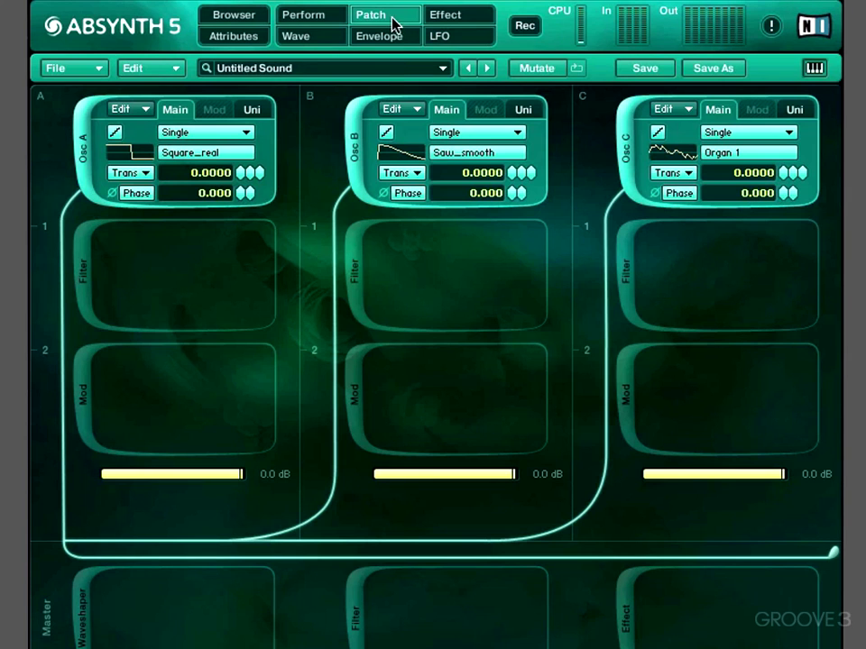
{"action": "left_click", "coordinate": [359, 159]}
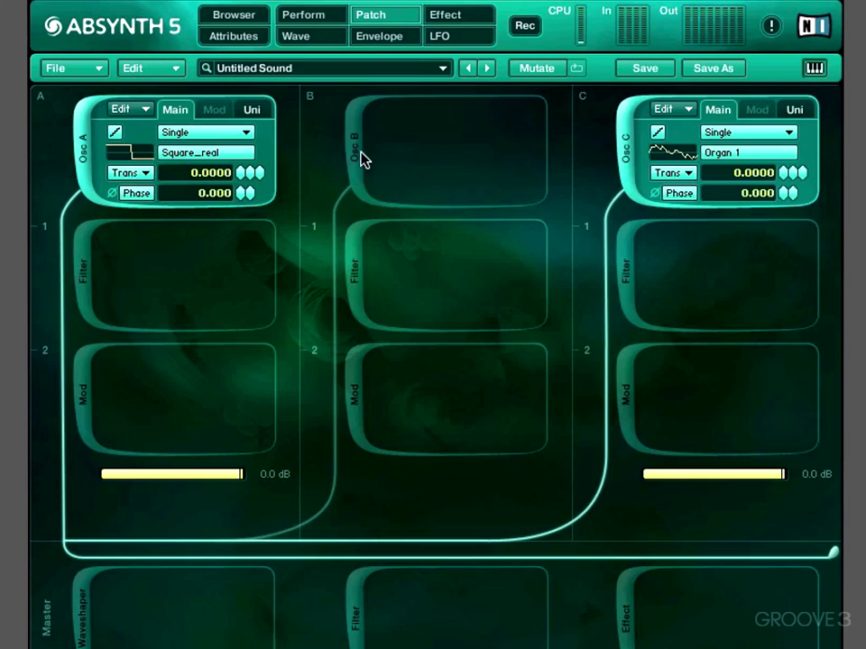
{"action": "left_click", "coordinate": [629, 155]}
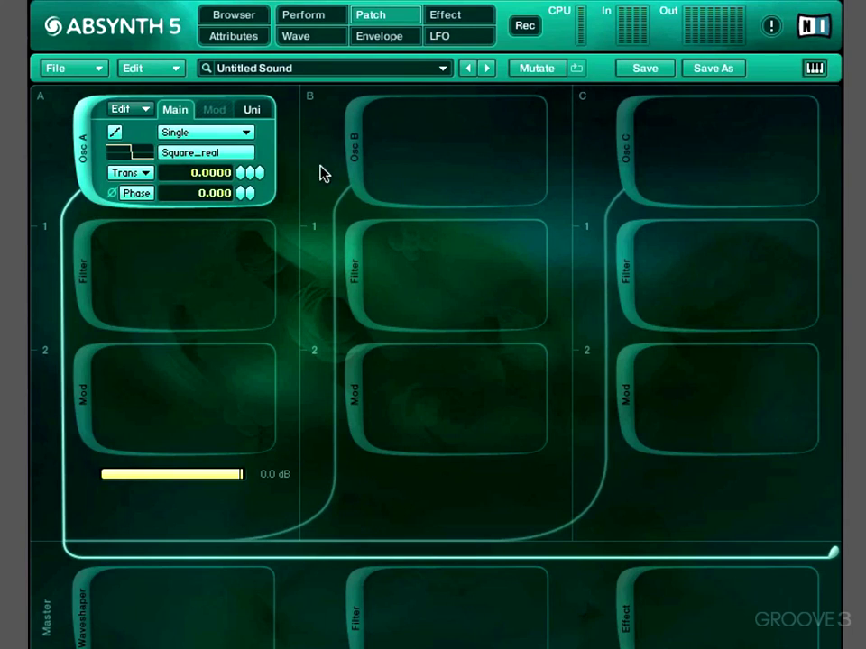
{"action": "left_click", "coordinate": [252, 110]}
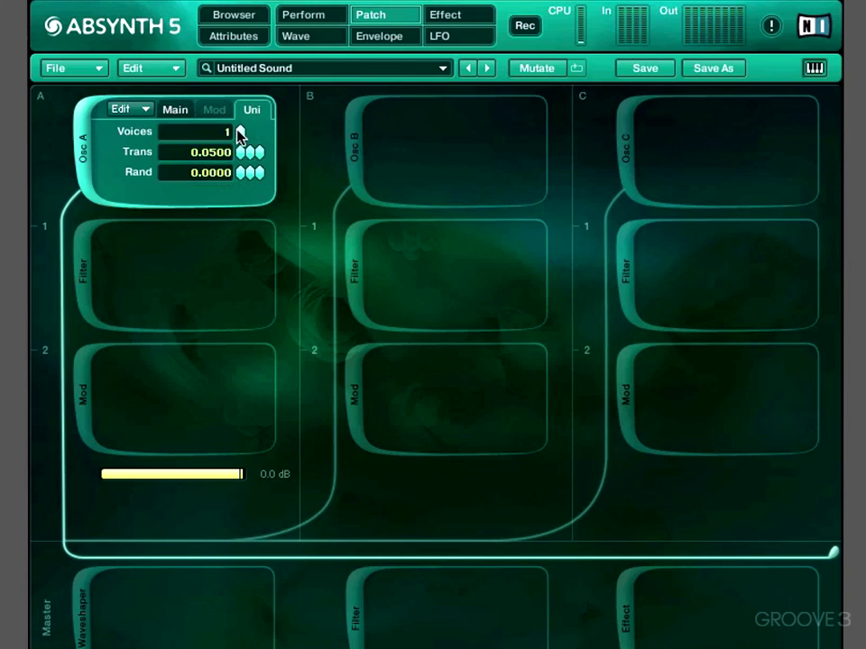
{"action": "left_click_drag", "start_coordinate": [241, 133], "coordinate": [240, 115]}
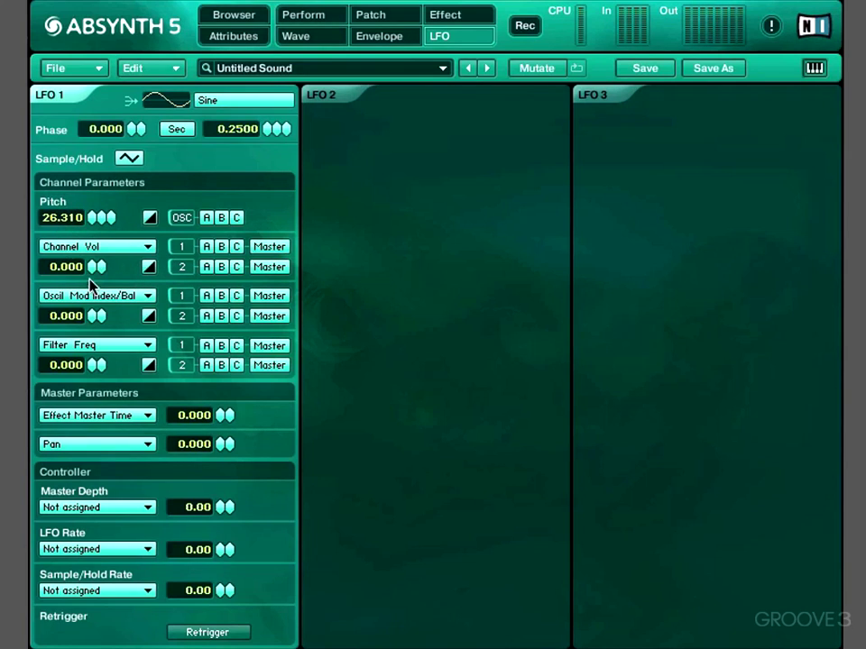
- Retarget LFO 1's first slot to Filter Freq at 100 and set the Pitch amount to 0
{"action": "left_click", "coordinate": [140, 248]}
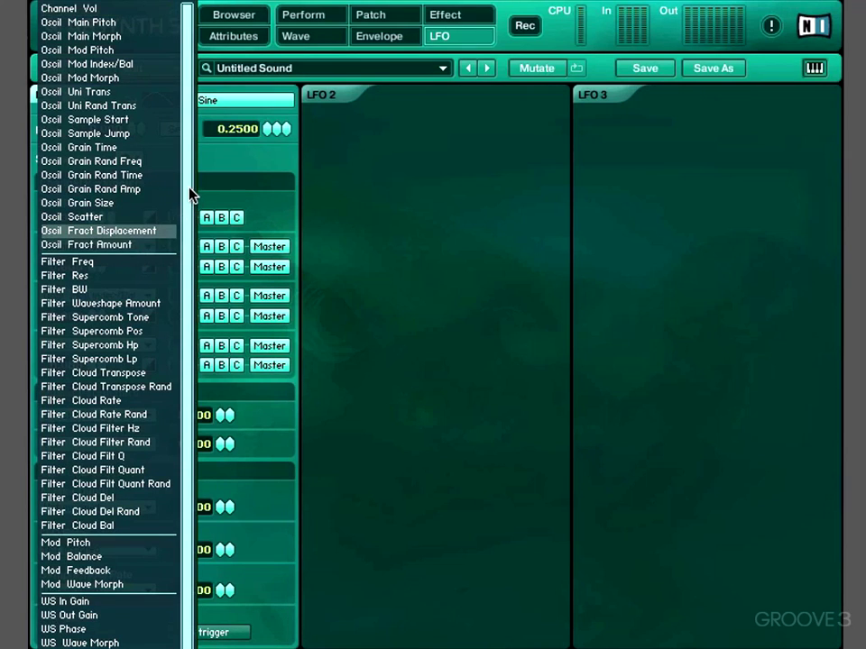
{"action": "left_click", "coordinate": [143, 266]}
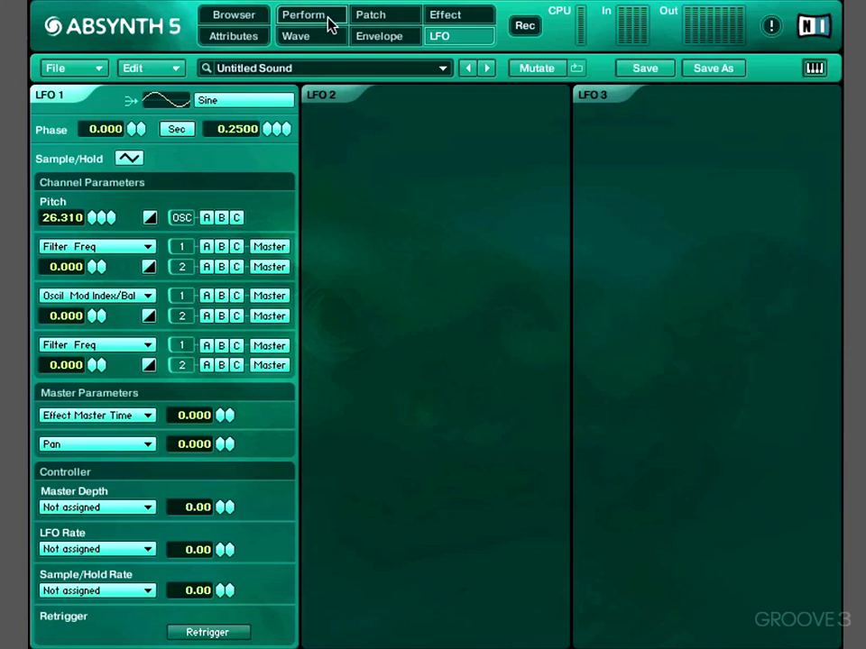
{"action": "left_click", "coordinate": [357, 26]}
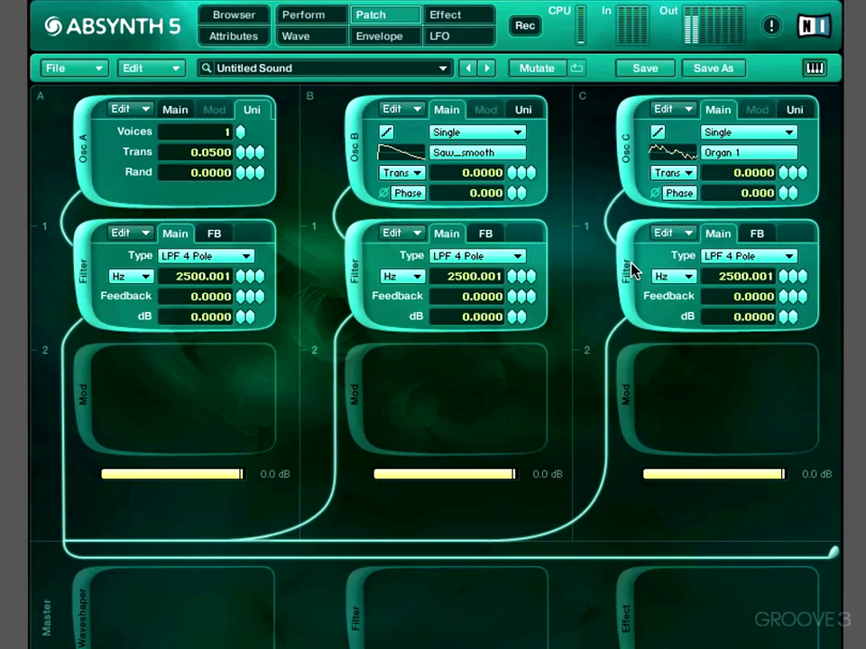
{"action": "left_click", "coordinate": [451, 38]}
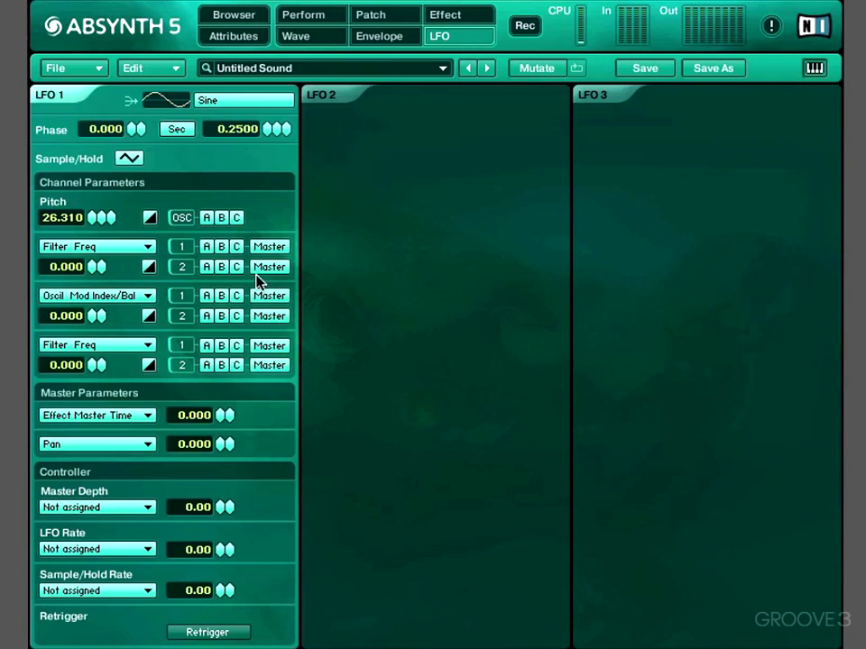
{"action": "left_click_drag", "start_coordinate": [95, 266], "coordinate": [111, 214]}
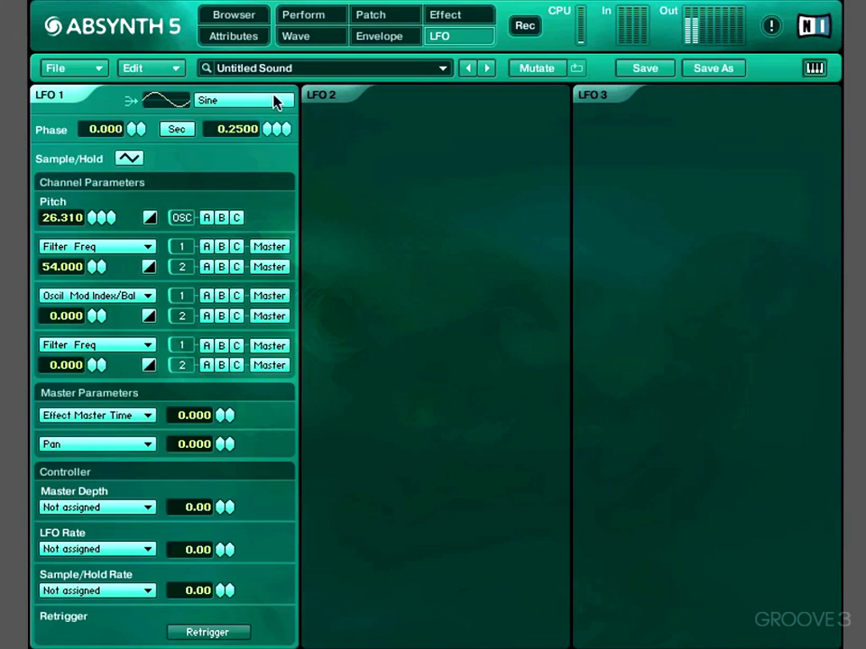
{"action": "double_click", "coordinate": [54, 218]}
{"action": "type", "text": "0"}
{"action": "key", "text": "Return"}
{"action": "left_click_drag", "start_coordinate": [101, 281], "coordinate": [94, 204]}
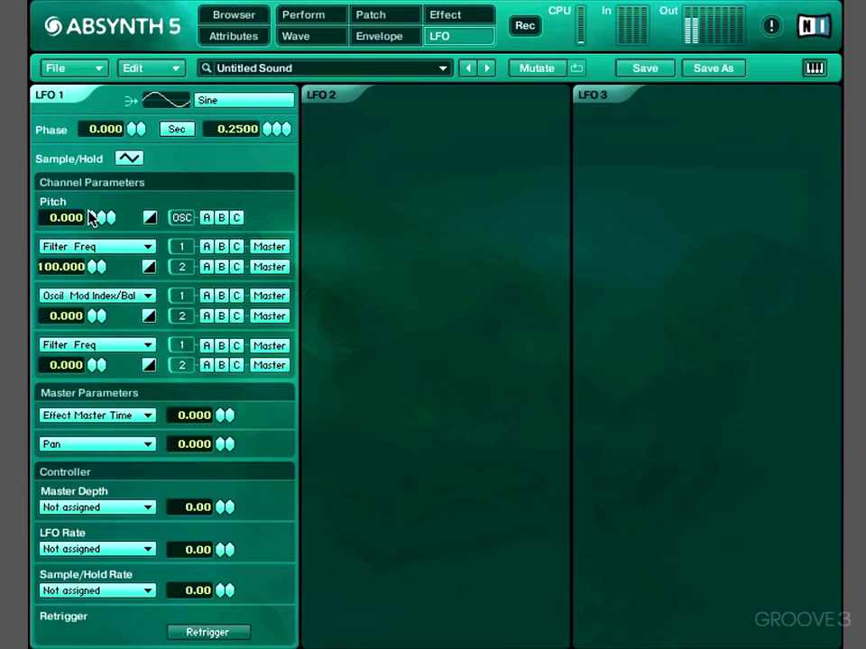
- Open the filter cutoffs of channels C, B and A to 22000 Hz
{"action": "left_click", "coordinate": [359, 20]}
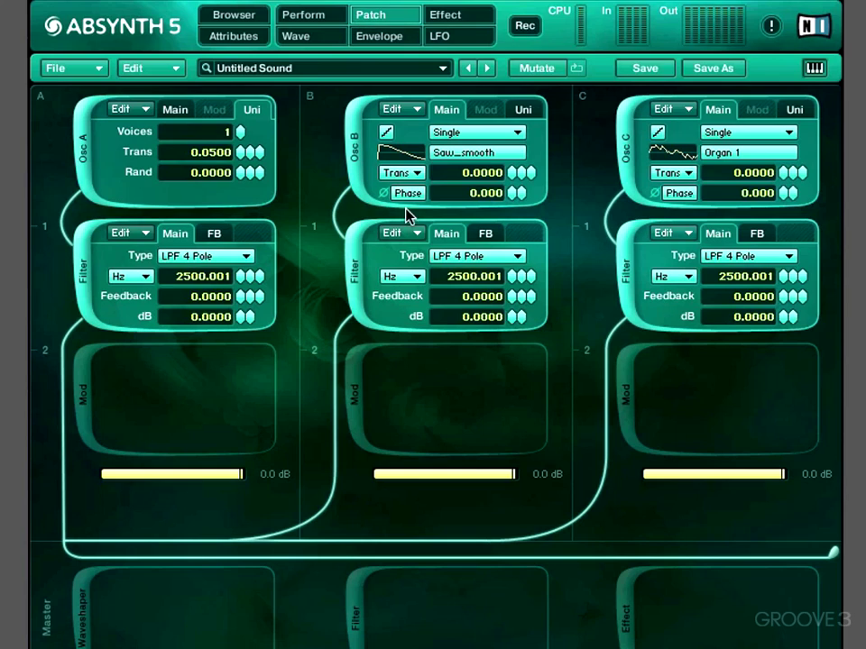
{"action": "left_click_drag", "start_coordinate": [774, 279], "coordinate": [784, 232]}
{"action": "left_click_drag", "start_coordinate": [507, 278], "coordinate": [512, 230]}
{"action": "left_click_drag", "start_coordinate": [234, 280], "coordinate": [239, 201]}
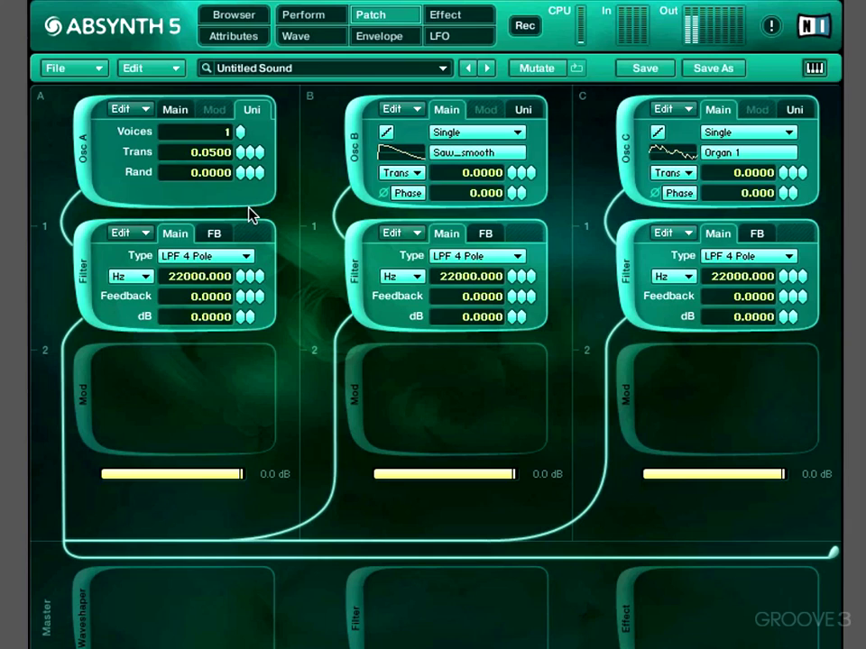
- Remove channels A and B from LFO 1's first Filter Freq modulation row
{"action": "left_click", "coordinate": [437, 36]}
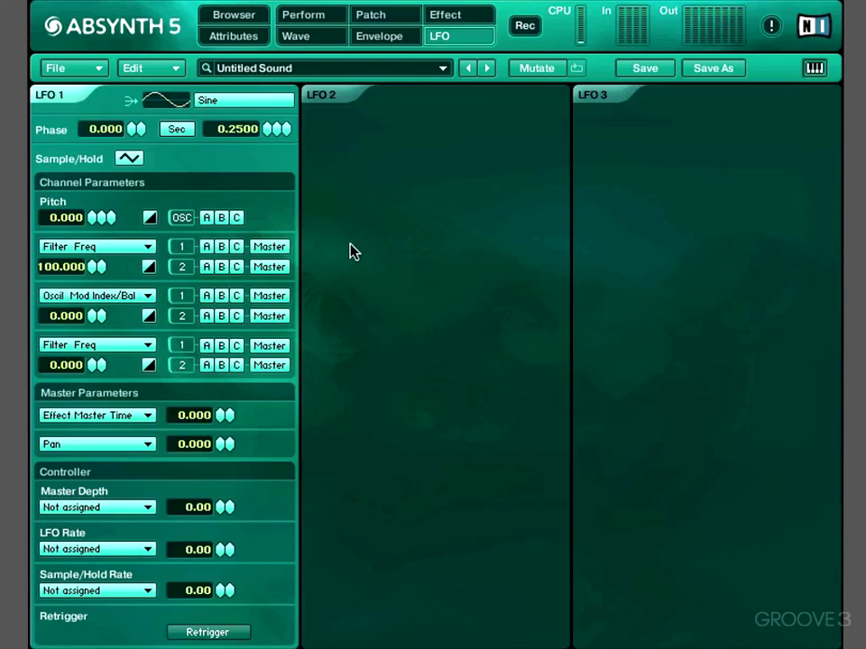
{"action": "left_click", "coordinate": [207, 247]}
{"action": "left_click", "coordinate": [220, 246]}
- Add an LPF 8 Pole filter in the Master slot and route Filter Freq modulation to Master
{"action": "left_click", "coordinate": [370, 14]}
{"action": "left_click", "coordinate": [141, 516]}
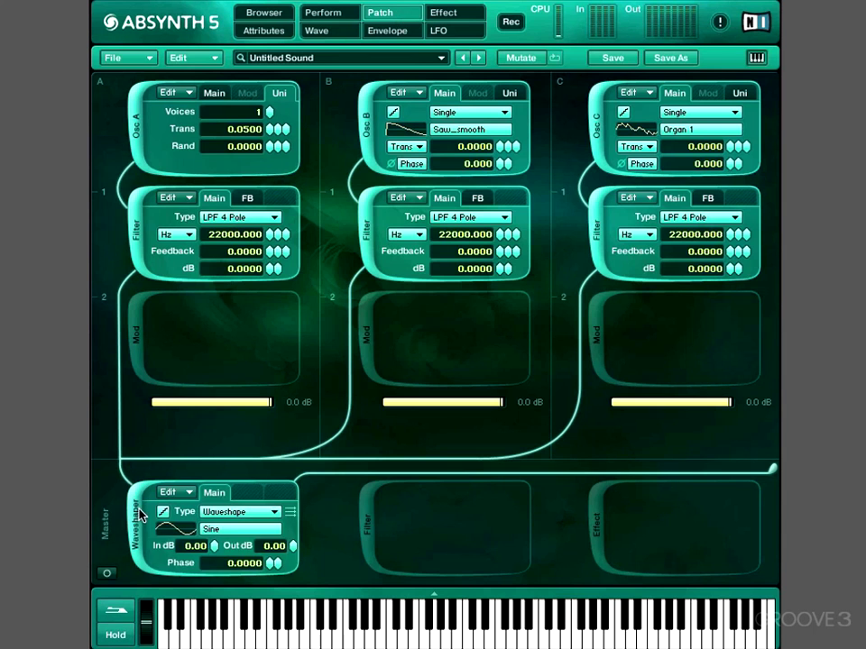
{"action": "left_click", "coordinate": [230, 512]}
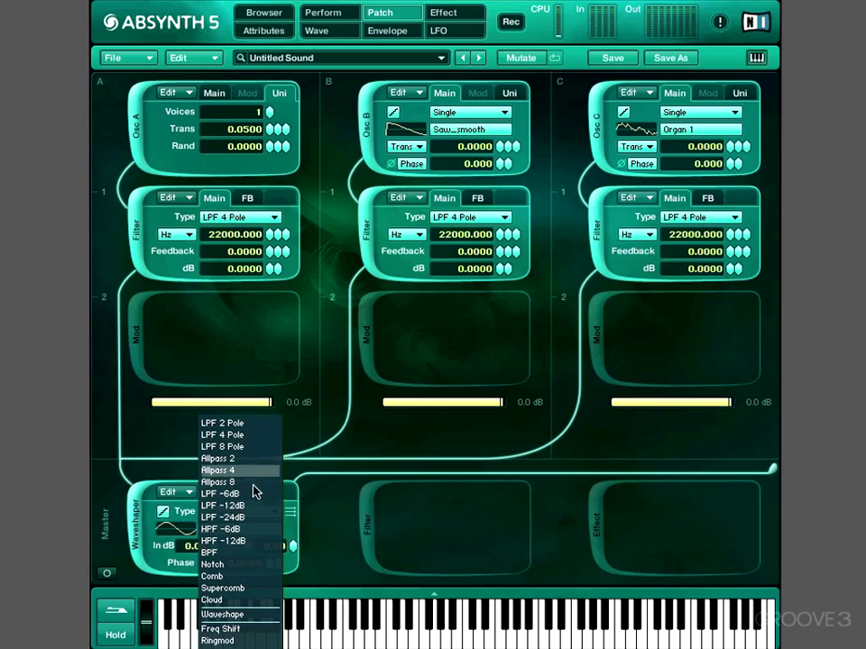
{"action": "left_click", "coordinate": [233, 446]}
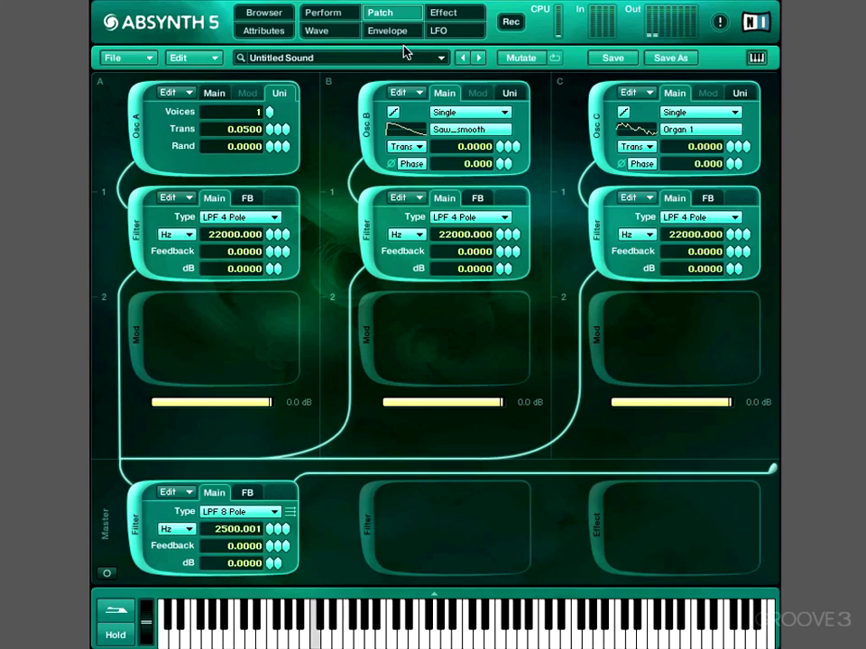
{"action": "left_click", "coordinate": [435, 29]}
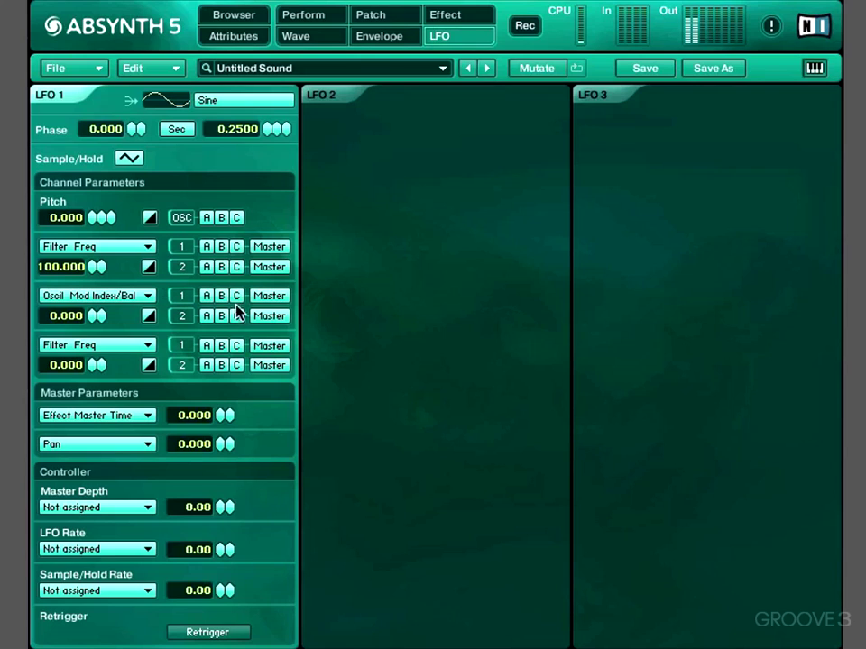
{"action": "left_click", "coordinate": [268, 247]}
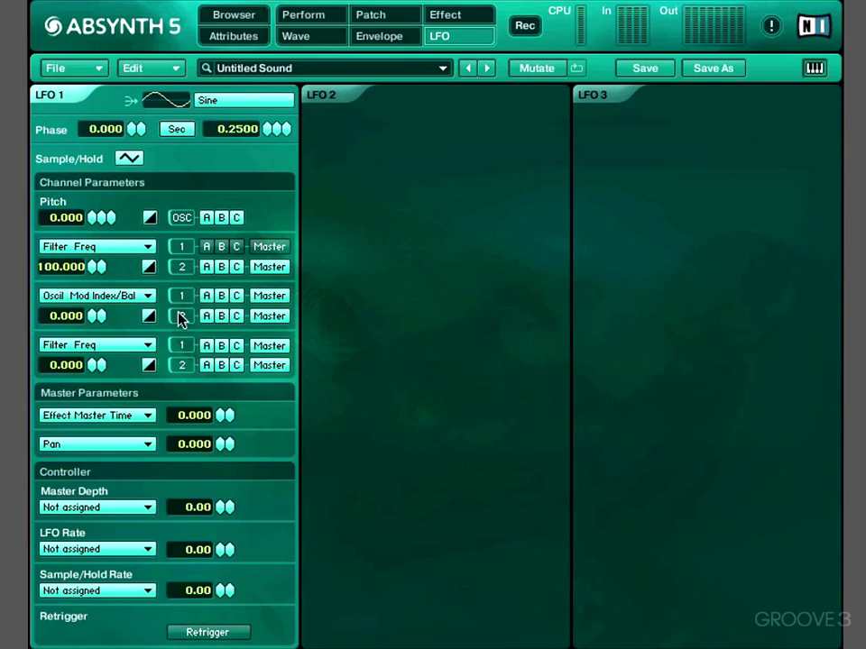
- Keep Effect Master Time, reset the master Pan amount to 0, and toggle Master on Filter Freq
{"action": "left_click", "coordinate": [142, 426]}
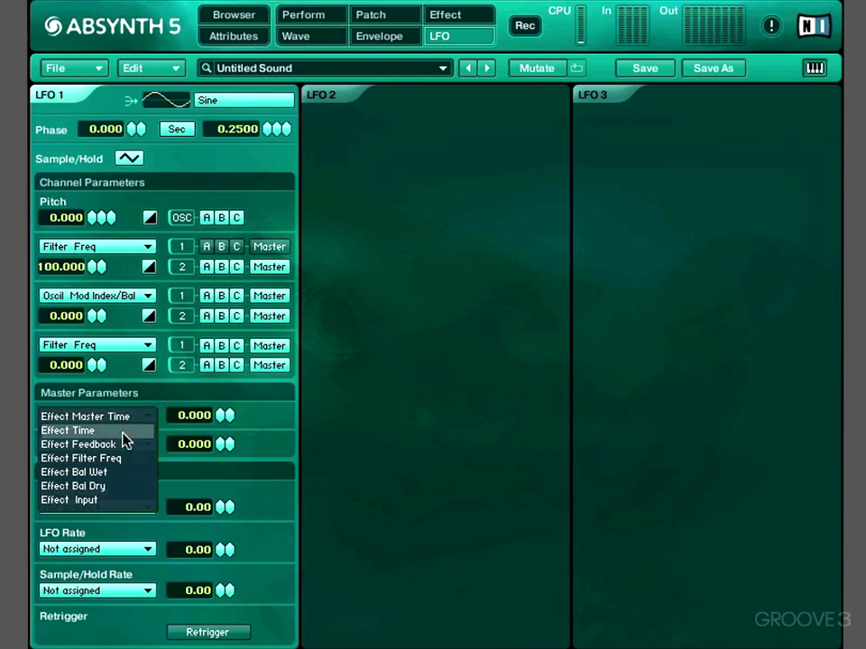
{"action": "left_click", "coordinate": [140, 417]}
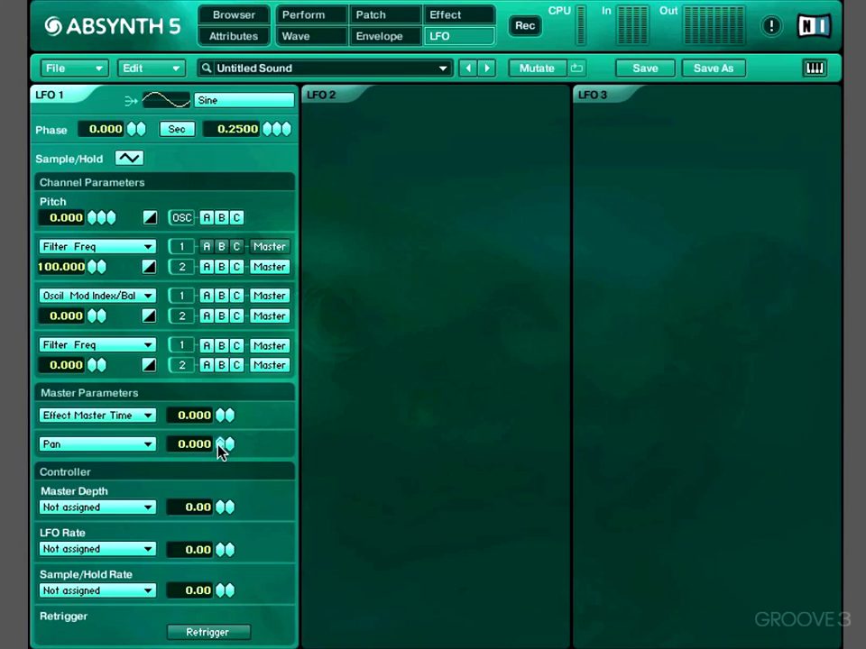
{"action": "left_click_drag", "start_coordinate": [222, 450], "coordinate": [224, 340]}
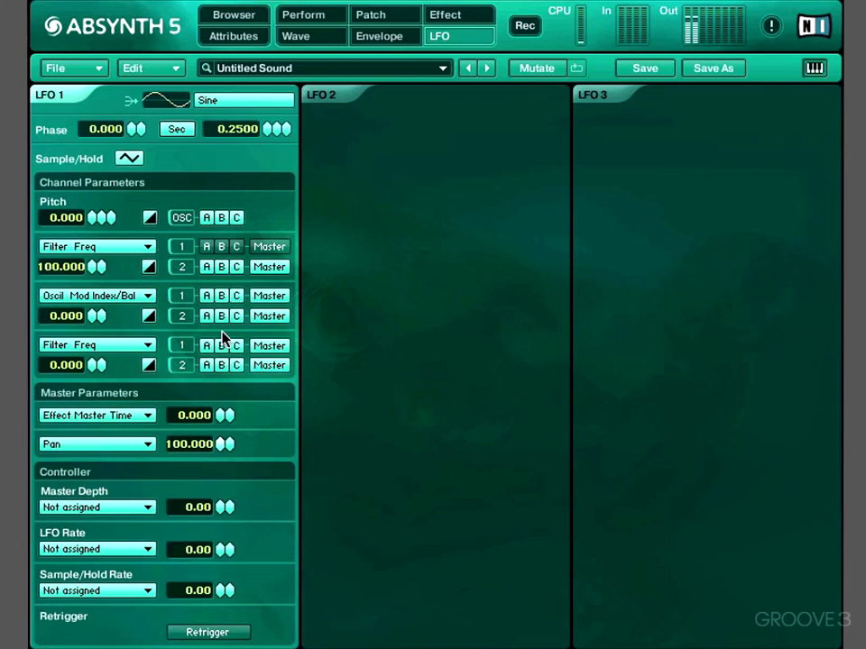
{"action": "left_click", "coordinate": [184, 448], "text": "ctrl"}
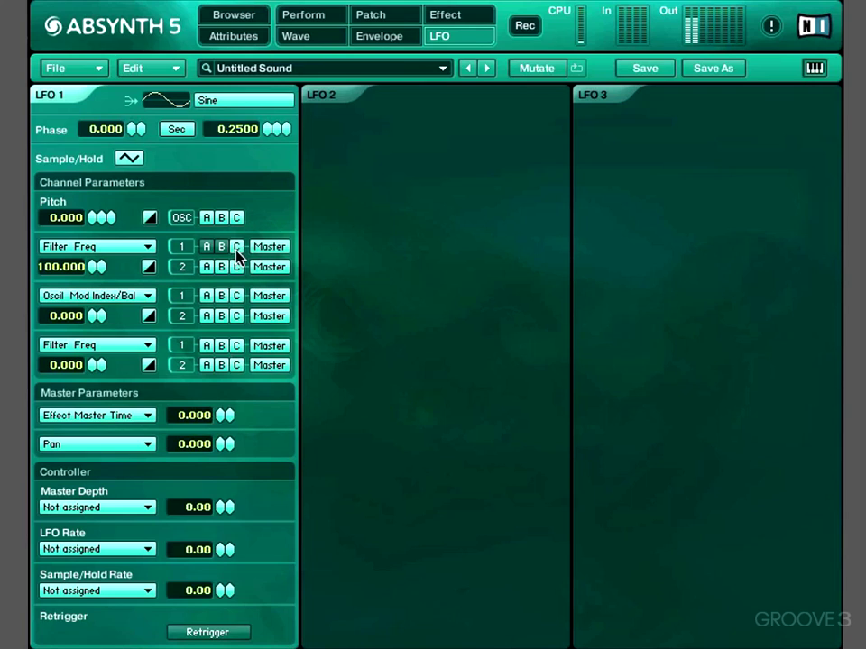
{"action": "left_click", "coordinate": [276, 248]}
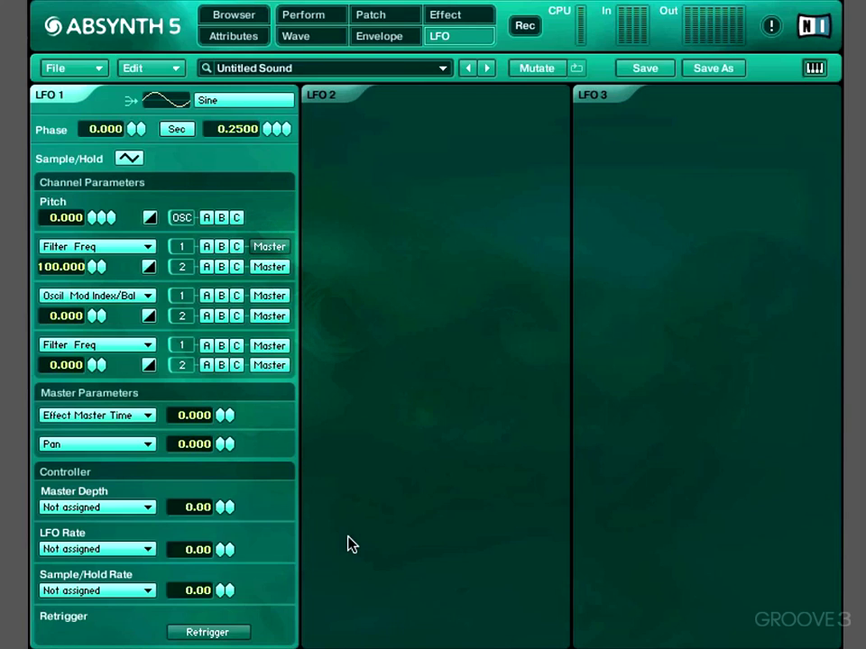
{"action": "left_click", "coordinate": [128, 160]}
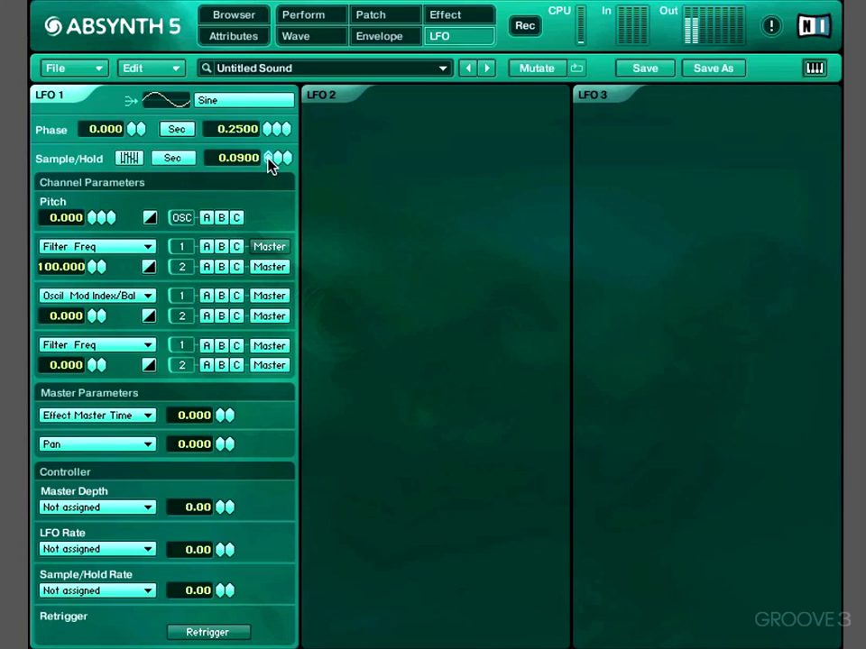
{"action": "mouse_move", "coordinate": [271, 162]}
{"action": "left_mouse_down"}
{"action": "mouse_move", "coordinate": [270, 137]}
{"action": "mouse_move", "coordinate": [270, 160]}
{"action": "left_mouse_up"}
{"action": "left_click", "coordinate": [176, 159]}
{"action": "left_click", "coordinate": [268, 158]}
{"action": "left_click", "coordinate": [271, 162]}
{"action": "left_click", "coordinate": [269, 160]}
{"action": "left_click", "coordinate": [269, 160]}
{"action": "left_click", "coordinate": [129, 158]}
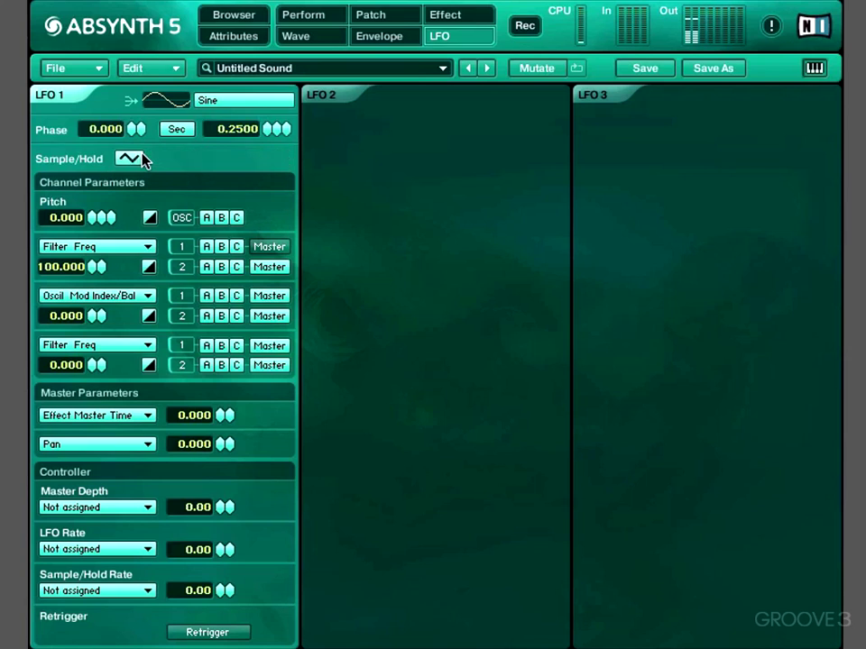
- Assign Master Depth to Macro Control 1: CC21 and LFO Rate to Macro Control 2: CC22
{"action": "left_click", "coordinate": [147, 510]}
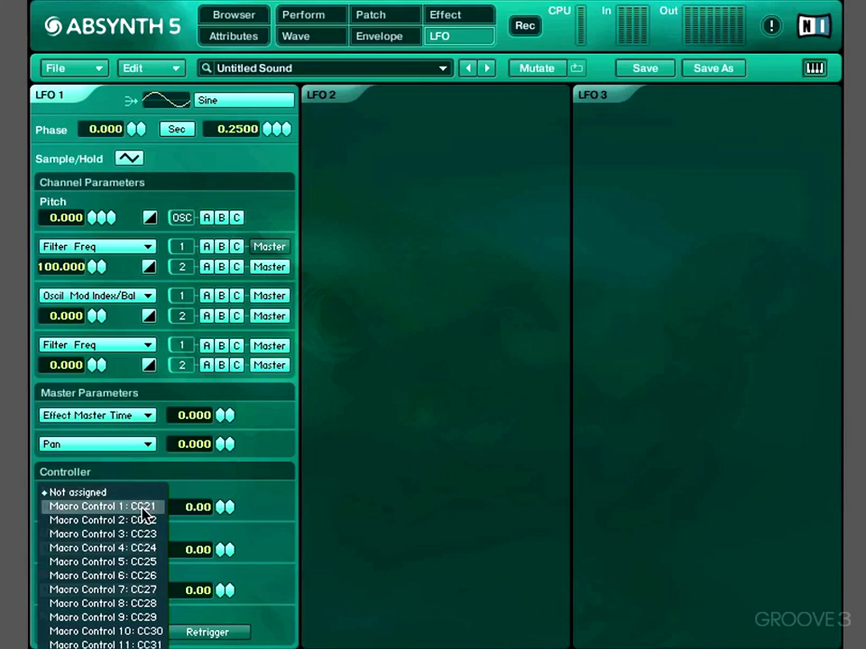
{"action": "left_click", "coordinate": [114, 492]}
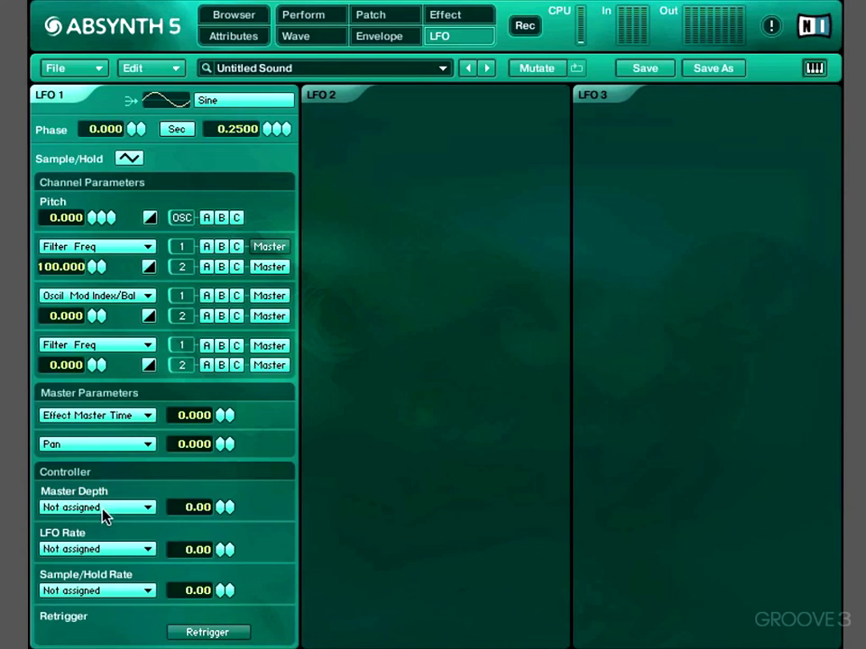
{"action": "left_click", "coordinate": [104, 510]}
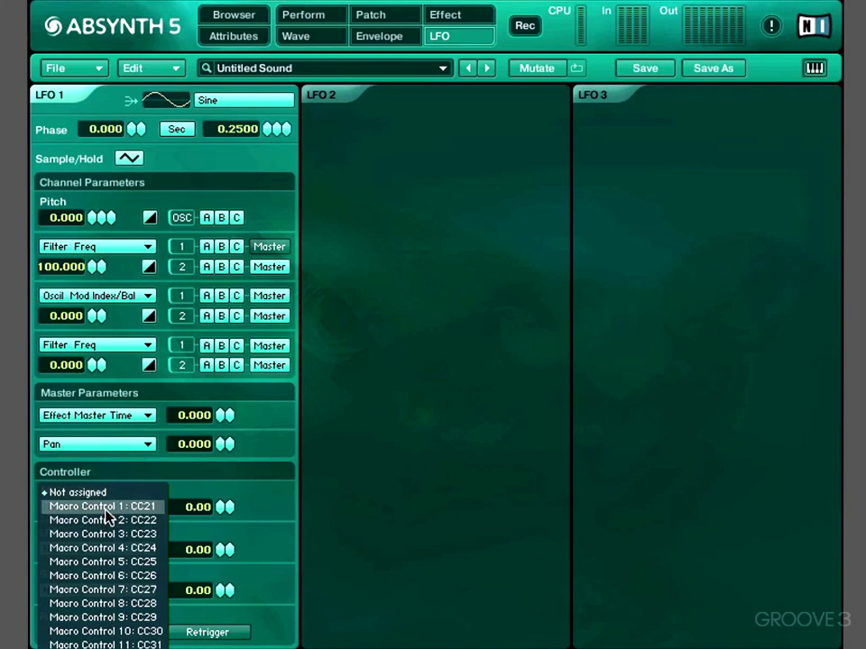
{"action": "left_click", "coordinate": [108, 511]}
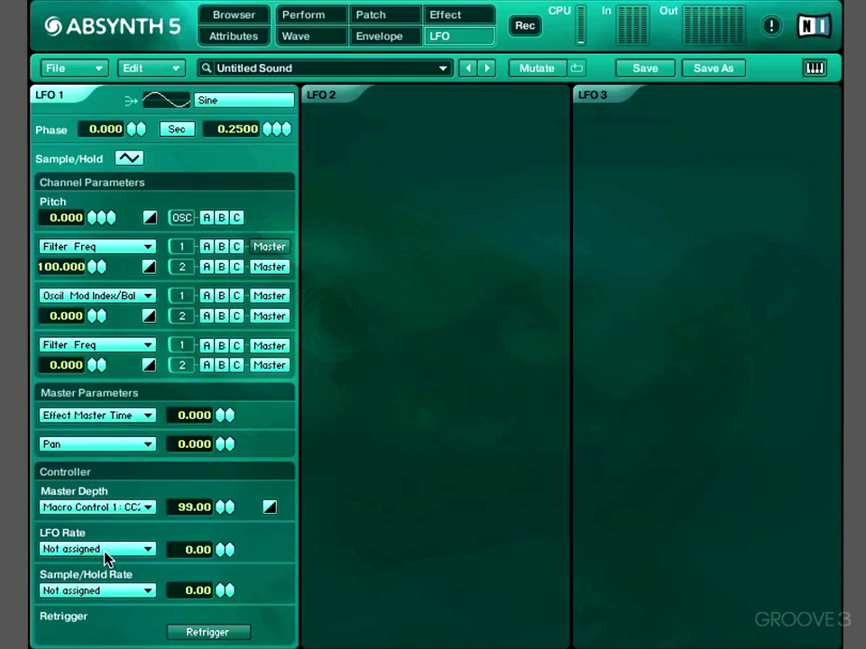
{"action": "left_click", "coordinate": [105, 551]}
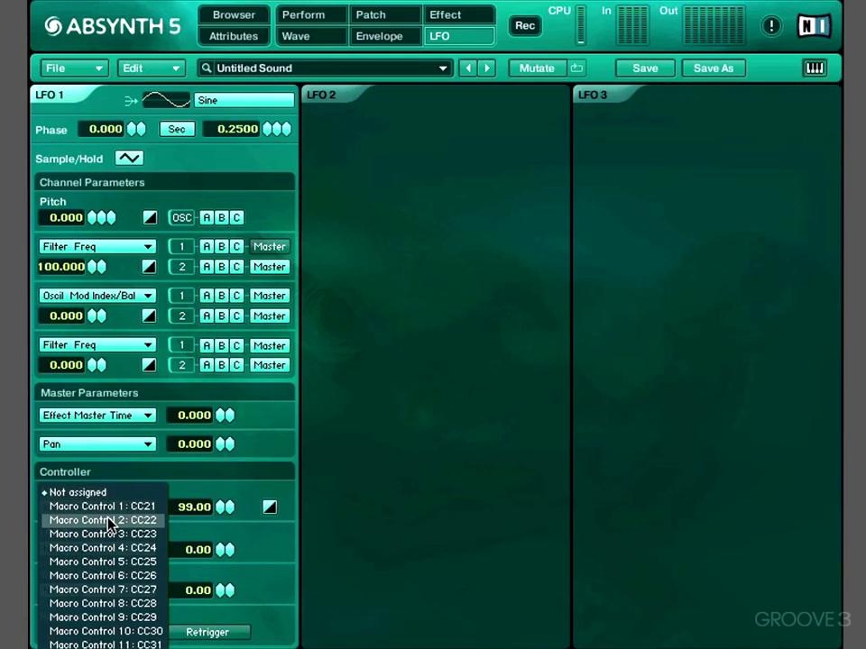
{"action": "left_click", "coordinate": [108, 522]}
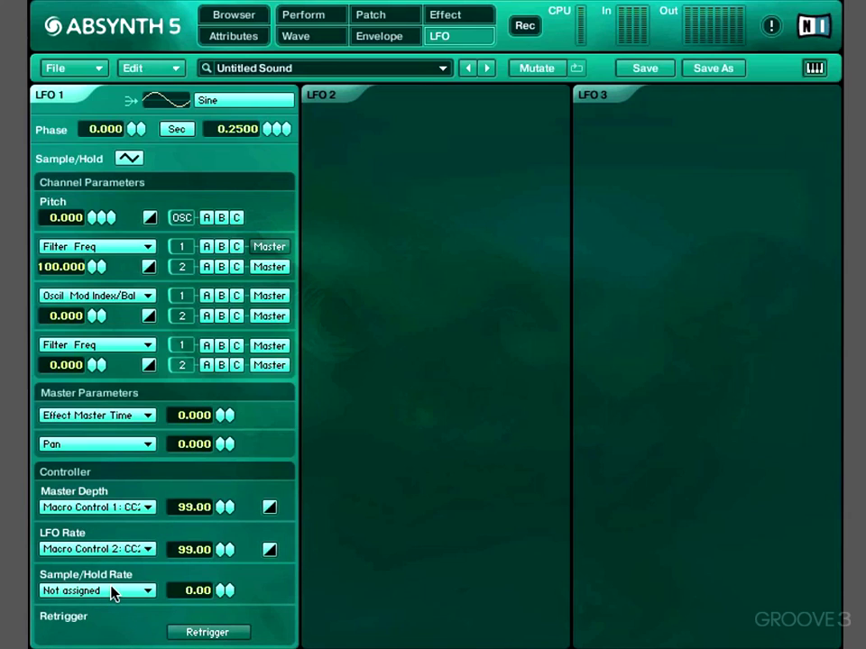
{"action": "left_click", "coordinate": [129, 158]}
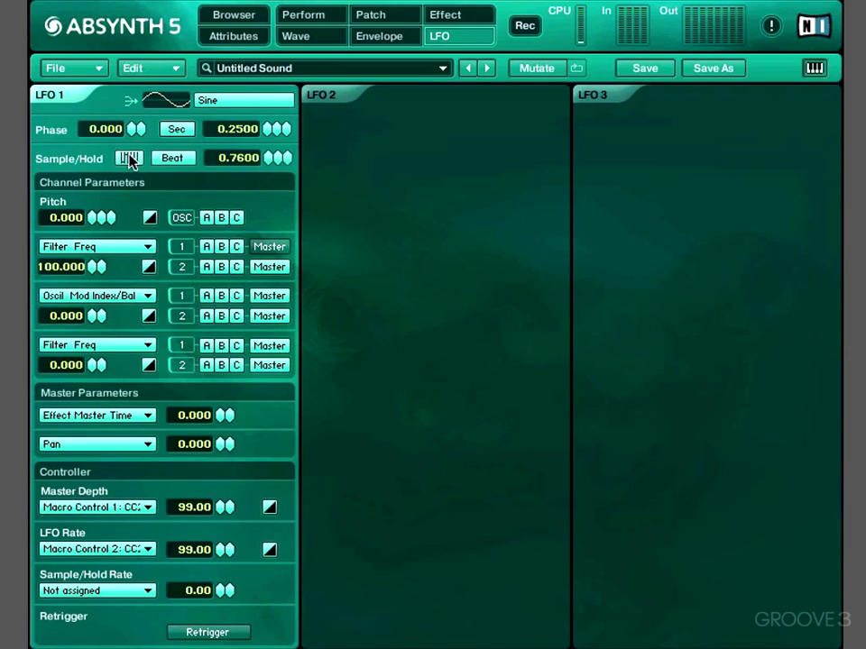
{"action": "left_click", "coordinate": [129, 158]}
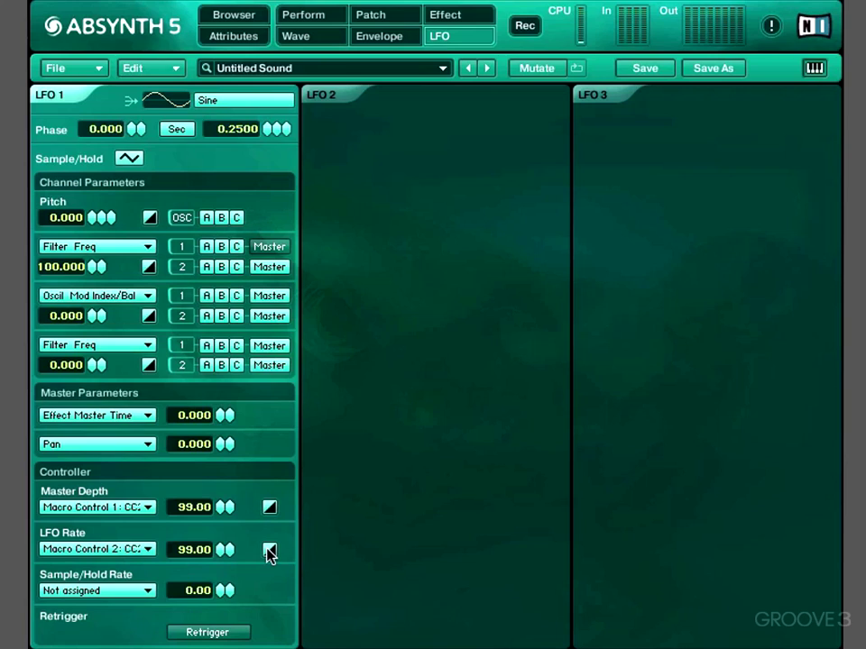
- Sweep Macro Control 2 on the Perform page, then set LFO 1's Rate amount to 100.00
{"action": "left_click", "coordinate": [323, 22]}
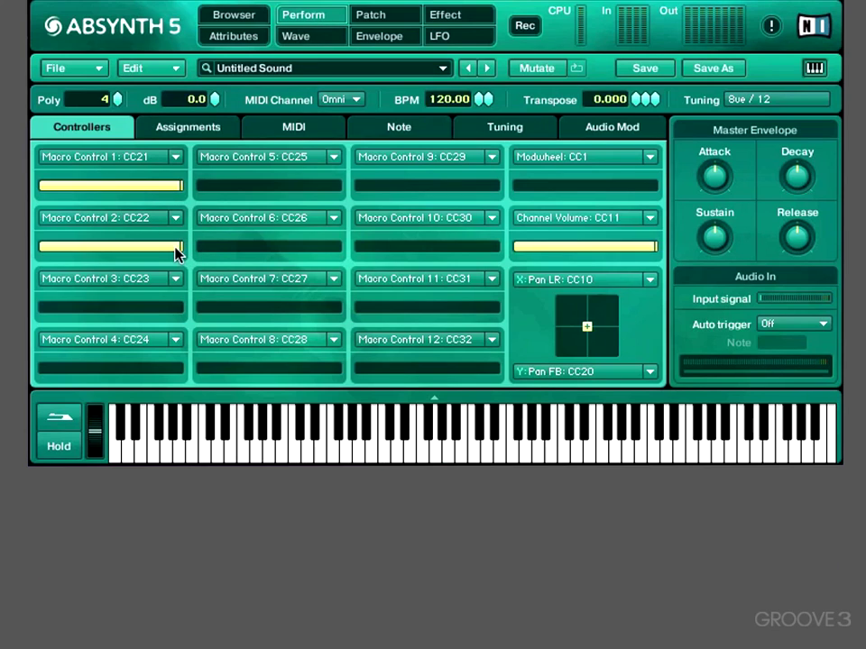
{"action": "left_click_drag", "start_coordinate": [142, 248], "coordinate": [163, 254]}
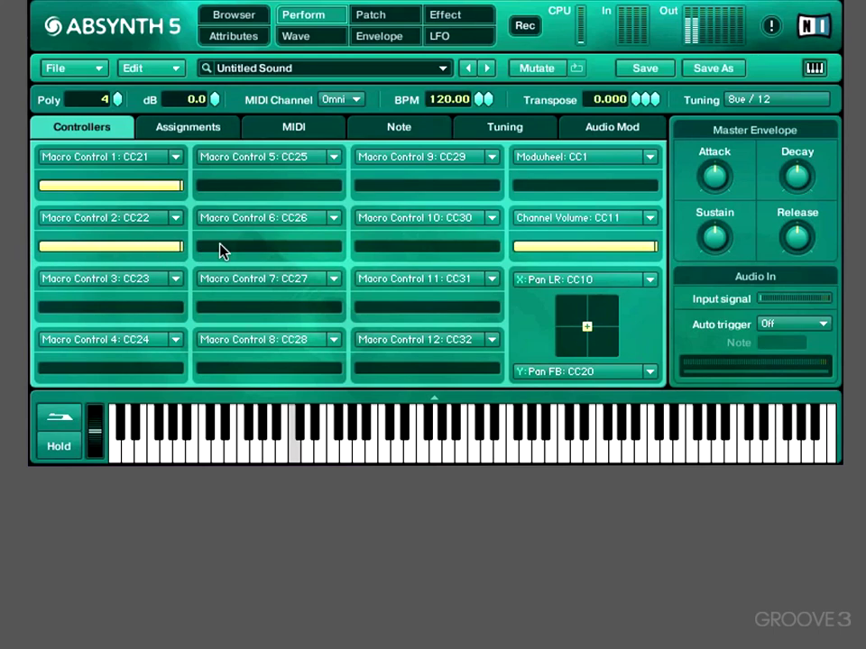
{"action": "left_click", "coordinate": [441, 35]}
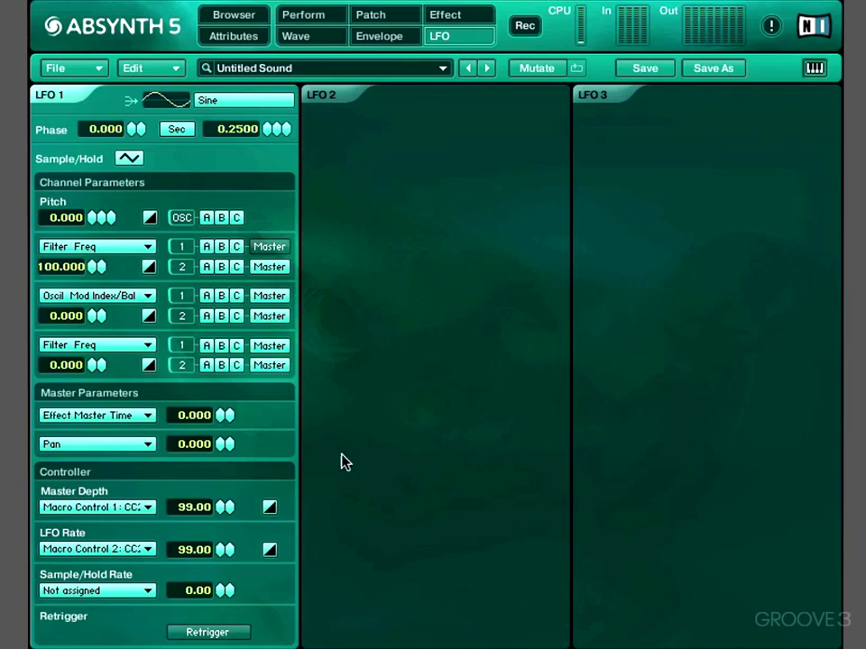
{"action": "left_click_drag", "start_coordinate": [227, 555], "coordinate": [220, 612]}
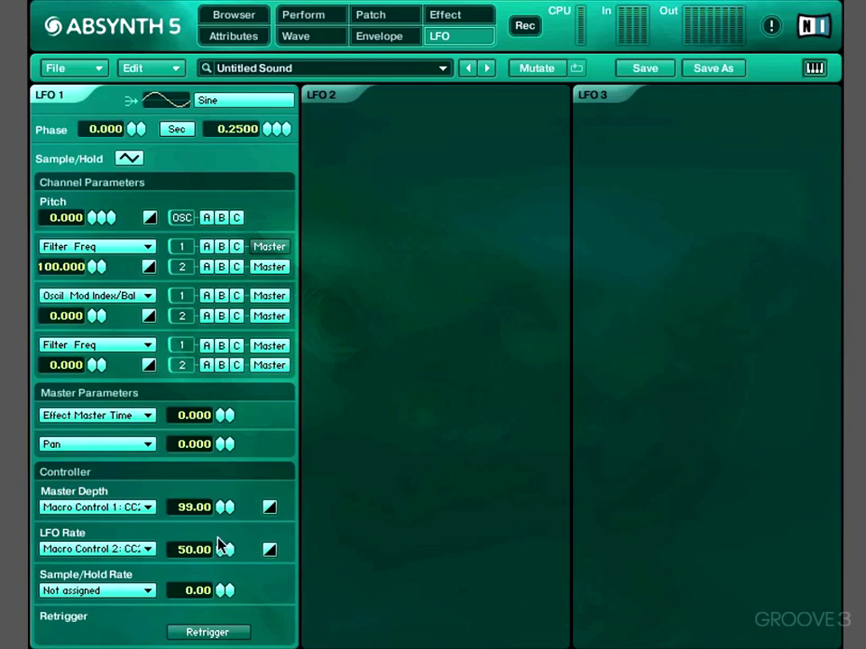
{"action": "left_click", "coordinate": [326, 18]}
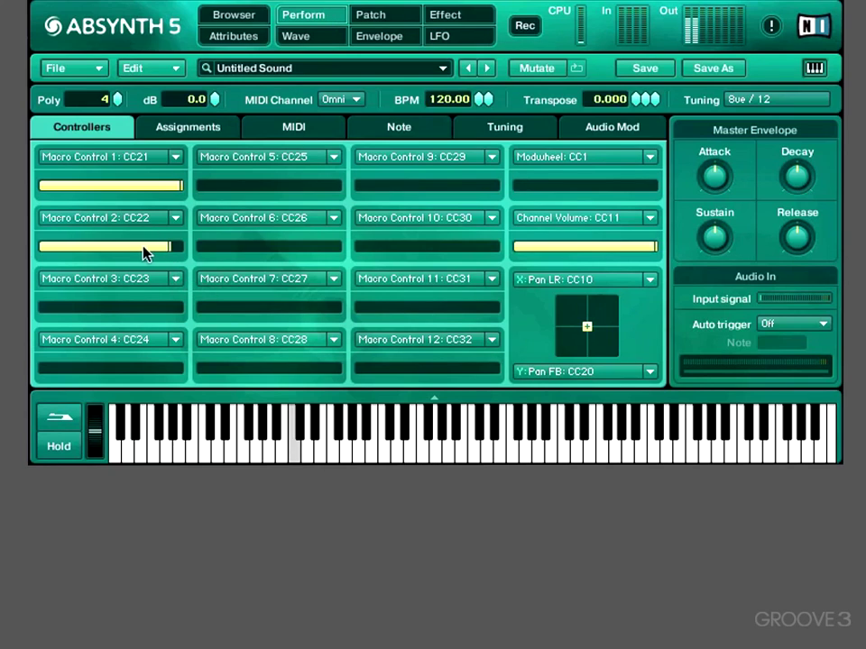
{"action": "left_click_drag", "start_coordinate": [144, 253], "coordinate": [9, 246]}
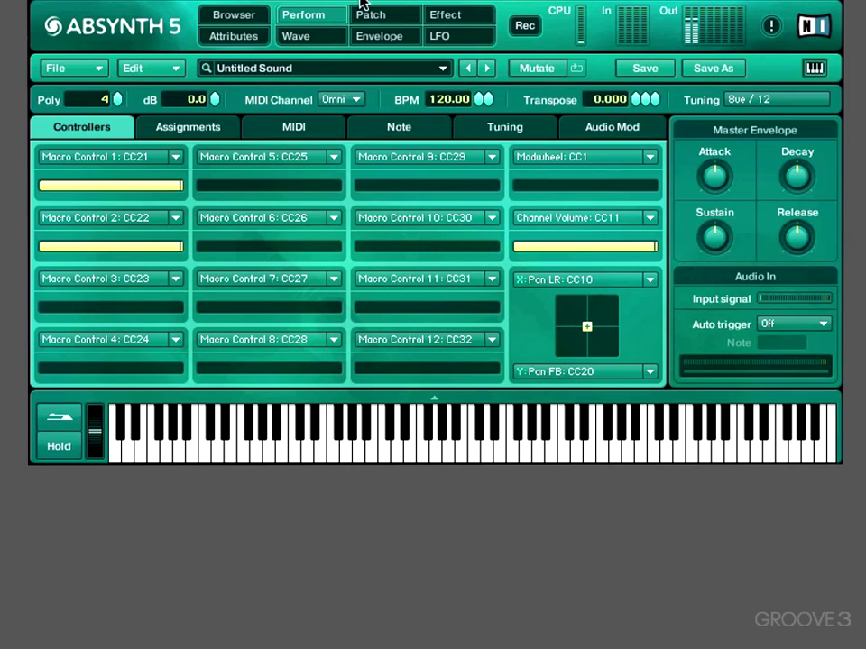
{"action": "left_click", "coordinate": [458, 36]}
{"action": "left_click_drag", "start_coordinate": [213, 547], "coordinate": [214, 494]}
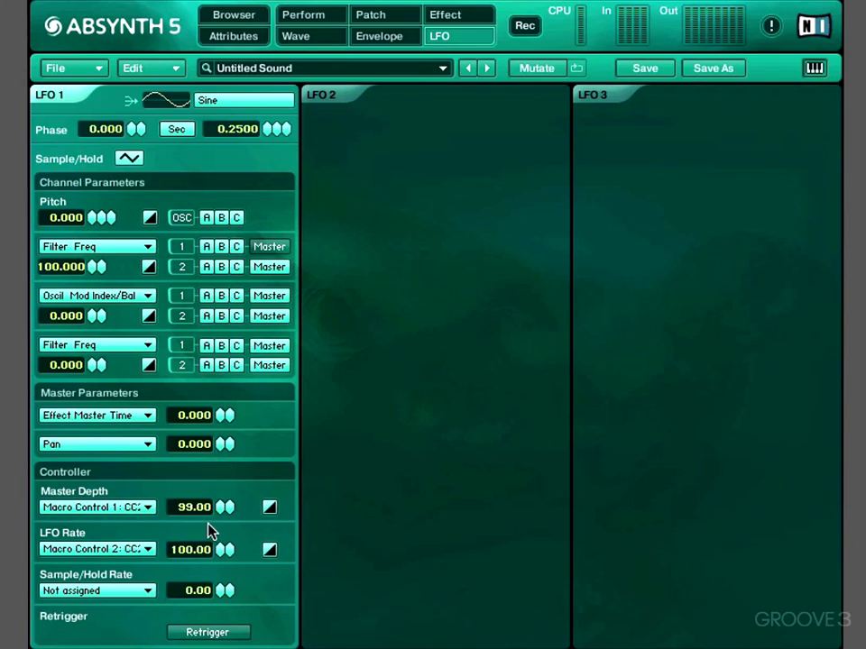
- Set LFO 1's depth to 100.00 and cycle time to 0.0900 s, then sweep Macro Control 2 on the Perform page
{"action": "left_click", "coordinate": [221, 507]}
{"action": "left_click_drag", "start_coordinate": [267, 139], "coordinate": [265, 201]}
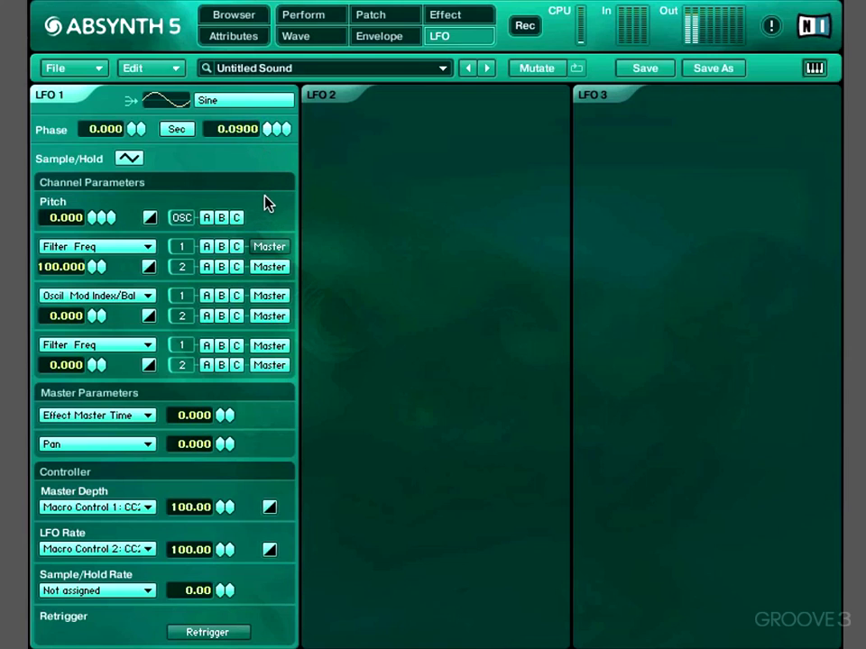
{"action": "left_click", "coordinate": [344, 27]}
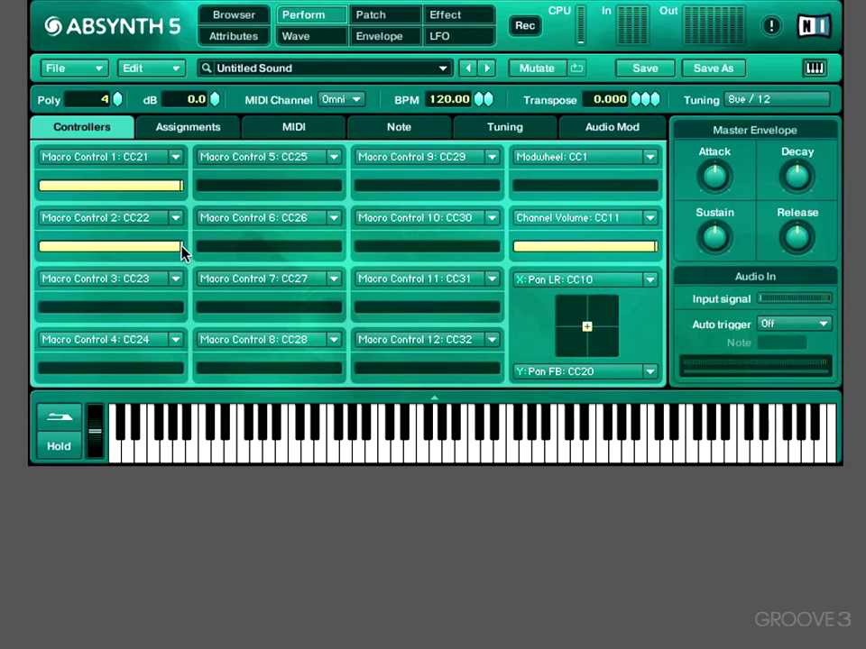
{"action": "mouse_move", "coordinate": [179, 249]}
{"action": "left_mouse_down"}
{"action": "mouse_move", "coordinate": [29, 253]}
{"action": "mouse_move", "coordinate": [188, 254]}
{"action": "left_mouse_up"}
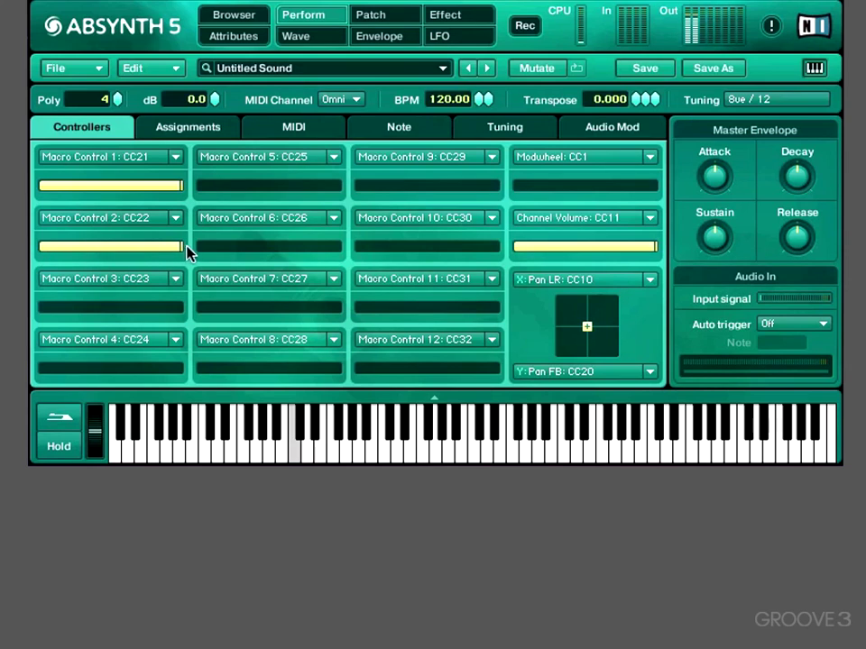
{"action": "left_click", "coordinate": [442, 36]}
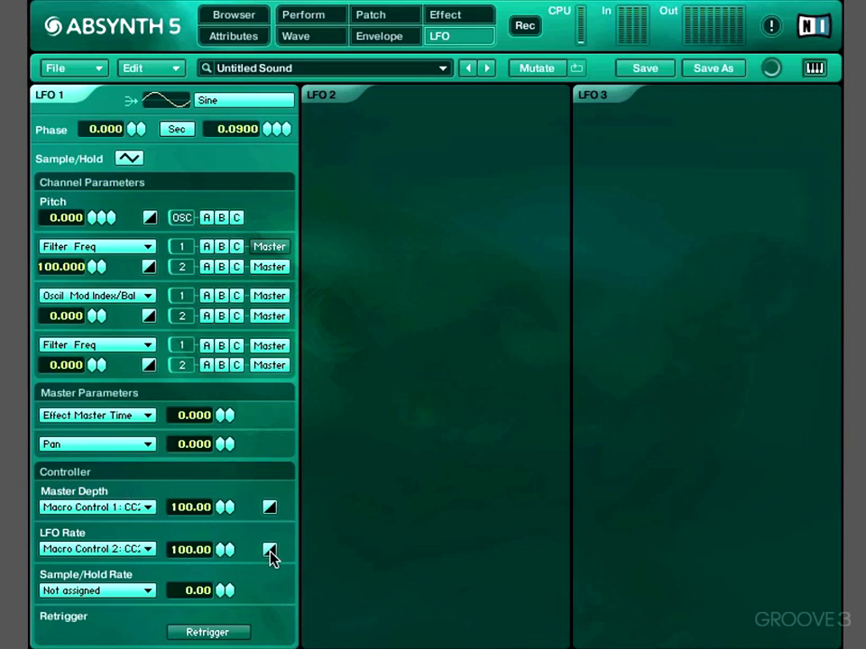
{"action": "left_click", "coordinate": [311, 15]}
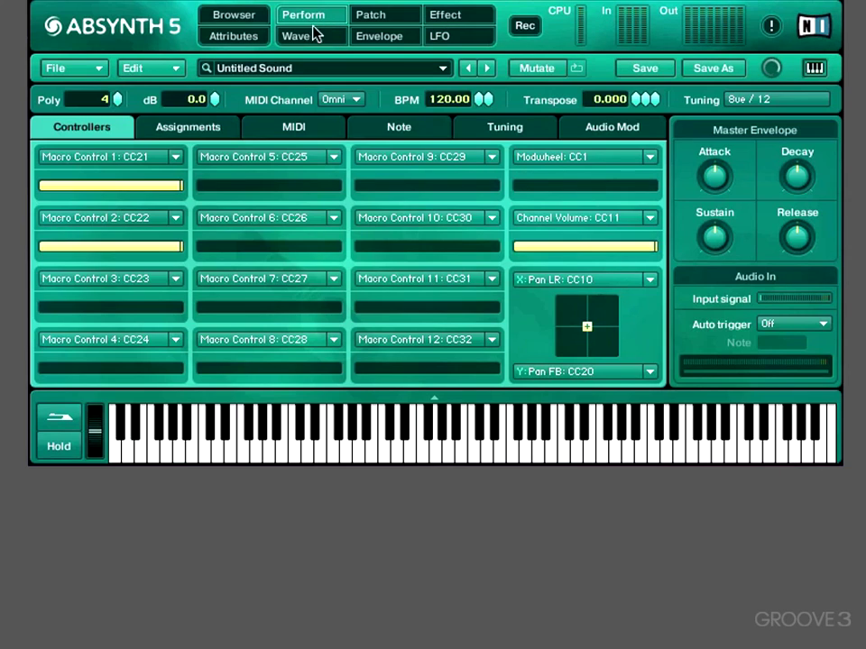
{"action": "mouse_move", "coordinate": [180, 246]}
{"action": "left_mouse_down"}
{"action": "mouse_move", "coordinate": [18, 247]}
{"action": "mouse_move", "coordinate": [184, 247]}
{"action": "left_mouse_up"}
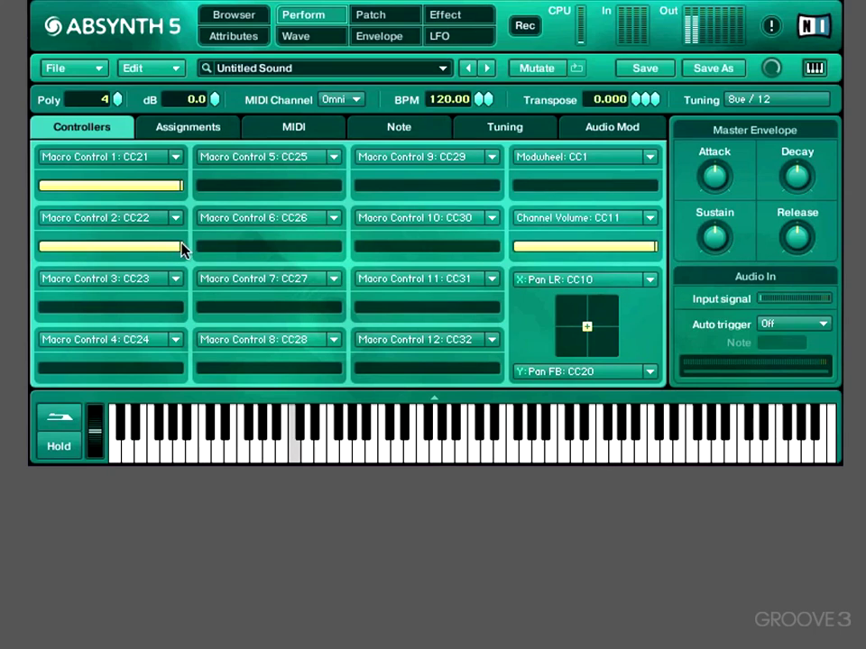
- Enable MIDI retriggering for LFO 1 and raise its controller number from 72 to 74
{"action": "left_click", "coordinate": [433, 36]}
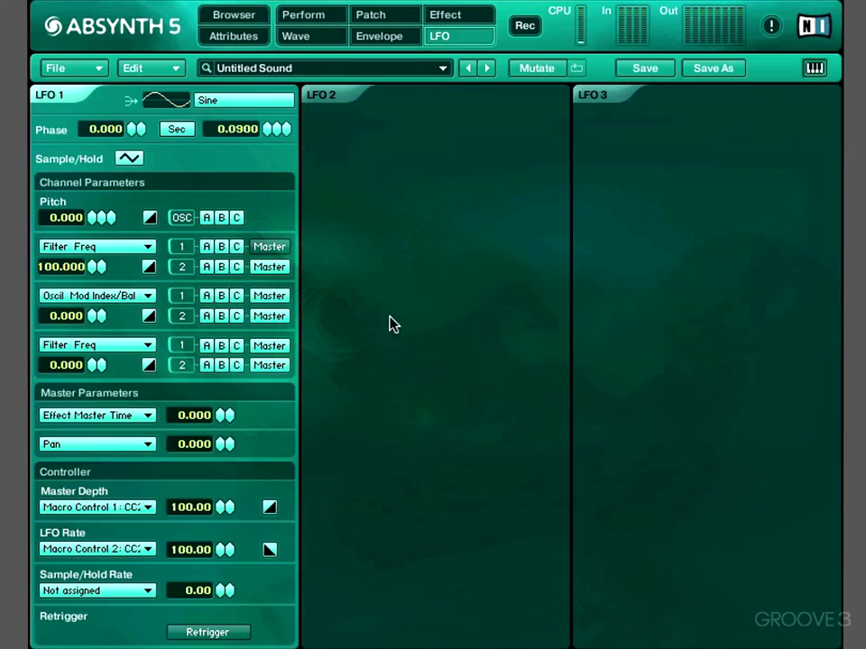
{"action": "left_click", "coordinate": [224, 635]}
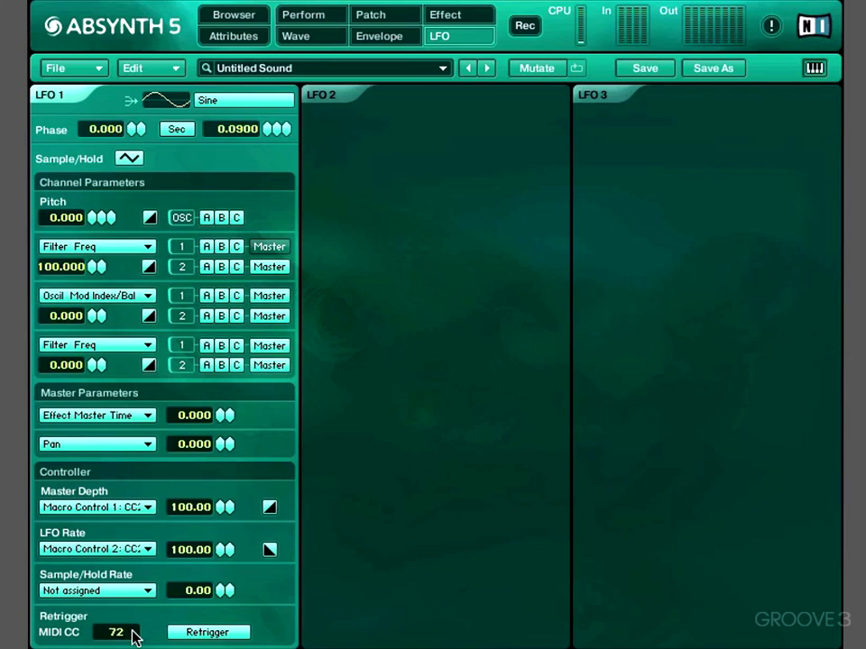
{"action": "scroll", "coordinate": [136, 629], "scroll_direction": "up", "scroll_amount": 2}
{"action": "left_click", "coordinate": [312, 94]}
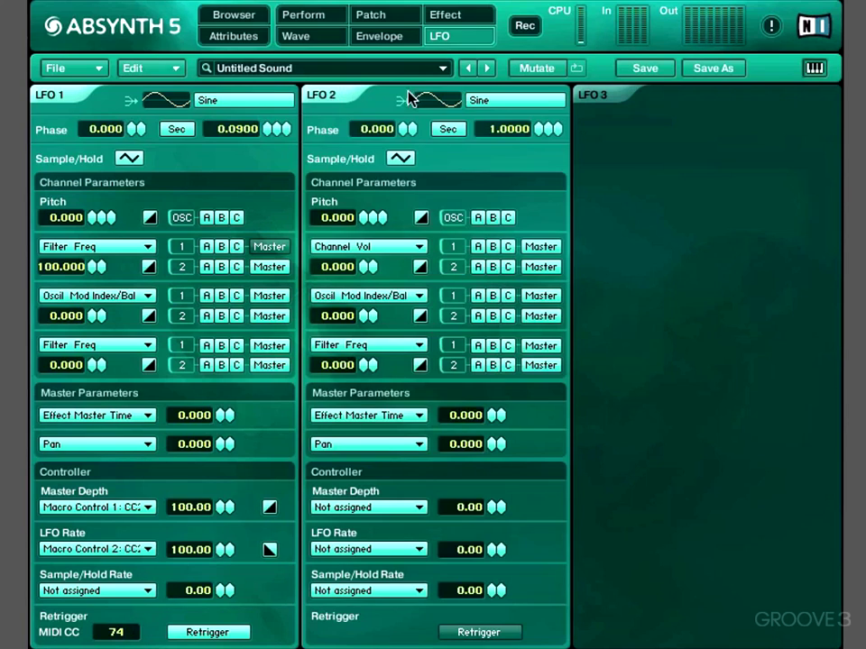
{"action": "left_click", "coordinate": [582, 95]}
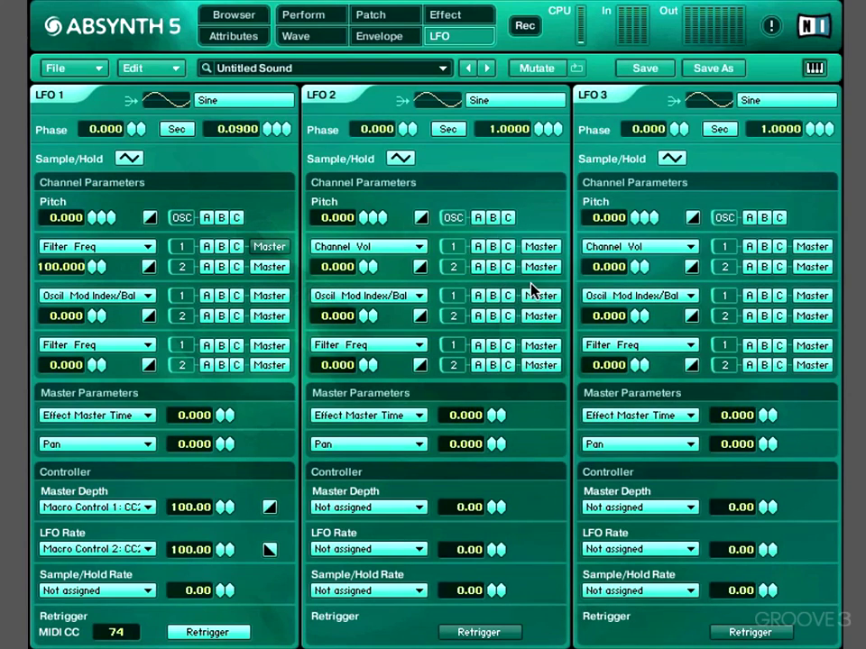
{"action": "left_click", "coordinate": [344, 96]}
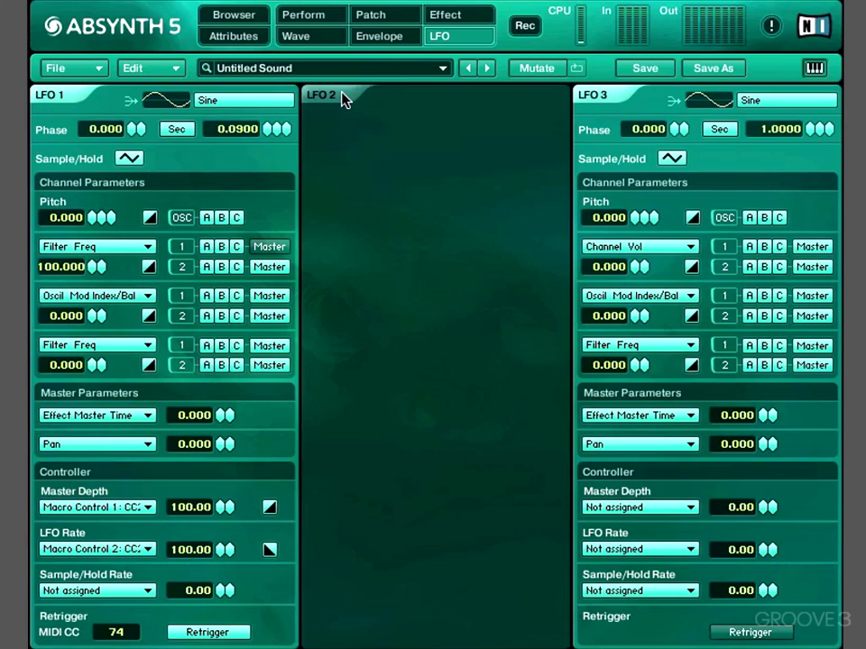
{"action": "left_click", "coordinate": [606, 94]}
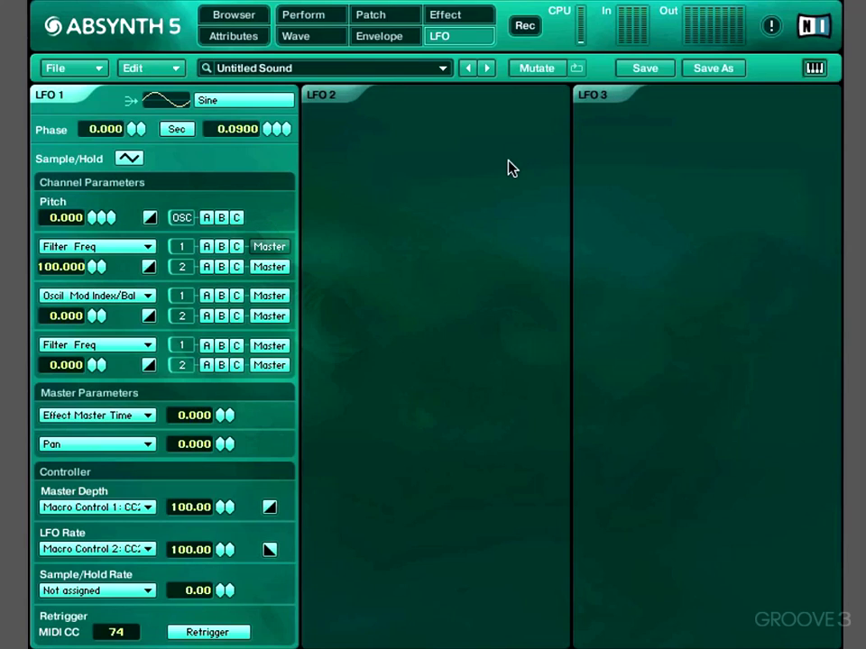
- Open the internal recorder, then load Ambient Thing from the recent files list
{"action": "left_click", "coordinate": [525, 27]}
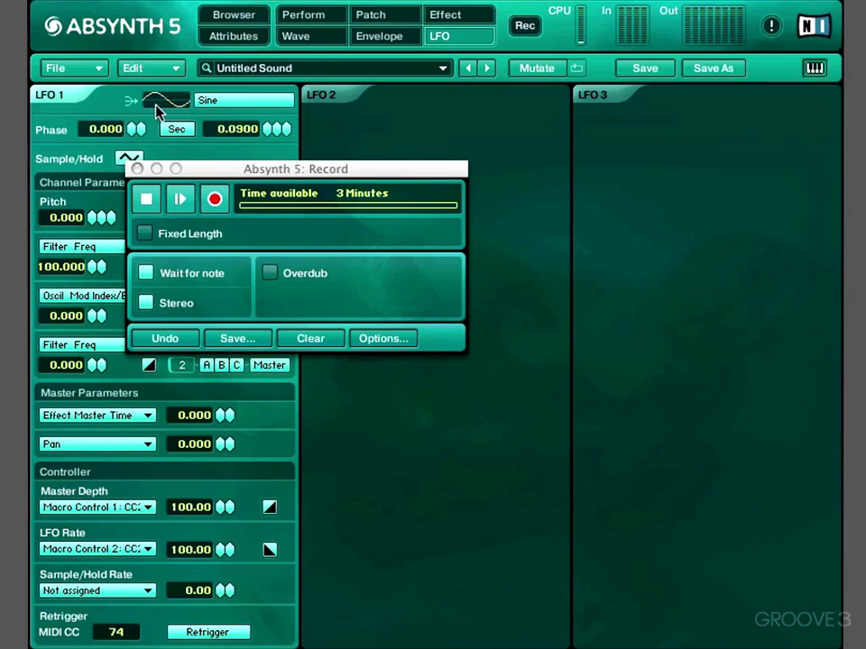
{"action": "left_click", "coordinate": [135, 67]}
{"action": "left_click", "coordinate": [68, 68]}
{"action": "left_click", "coordinate": [67, 67]}
{"action": "mouse_move", "coordinate": [122, 109]}
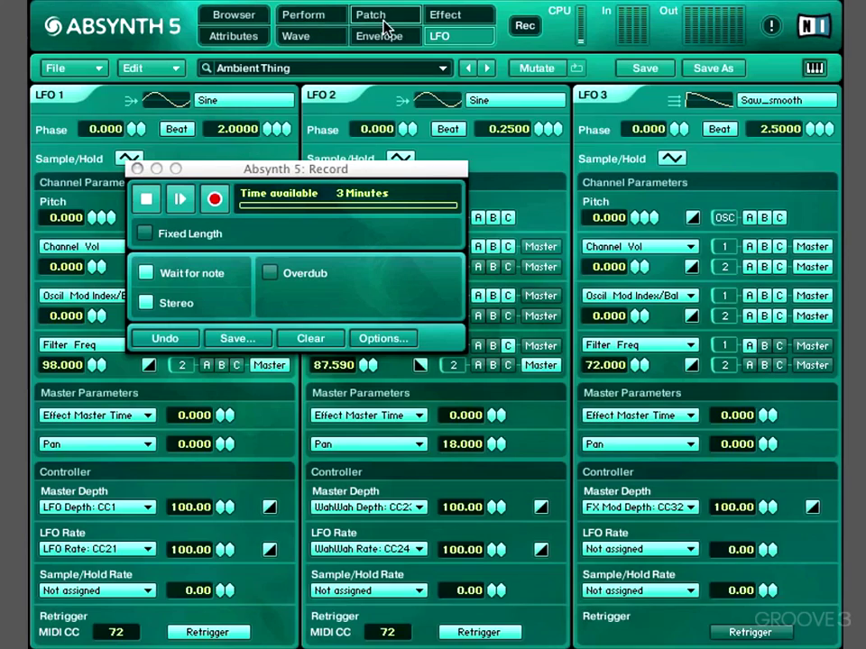
{"action": "left_click", "coordinate": [385, 21]}
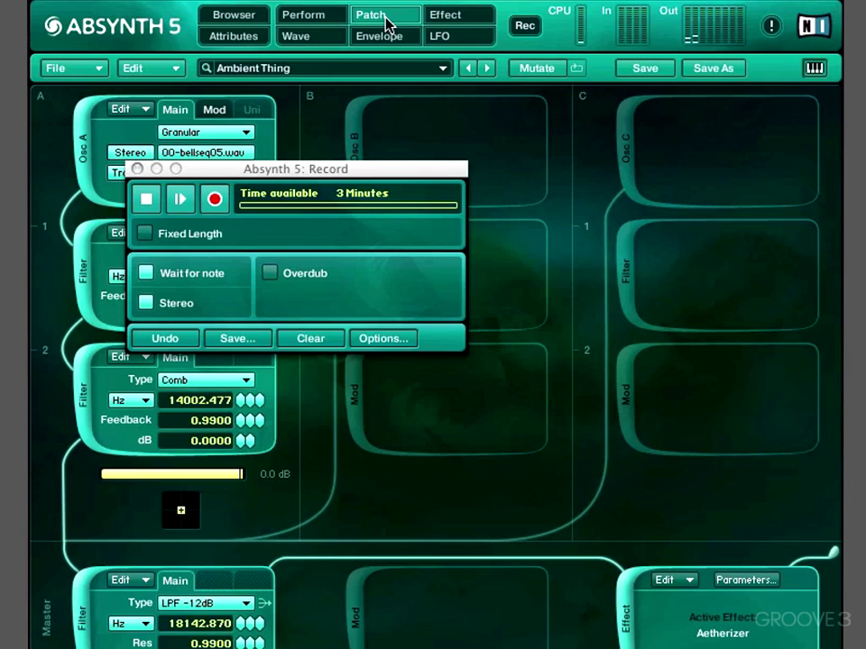
- Show the Browser, start recording the pad, and turn off Wait for note
{"action": "left_click", "coordinate": [236, 16]}
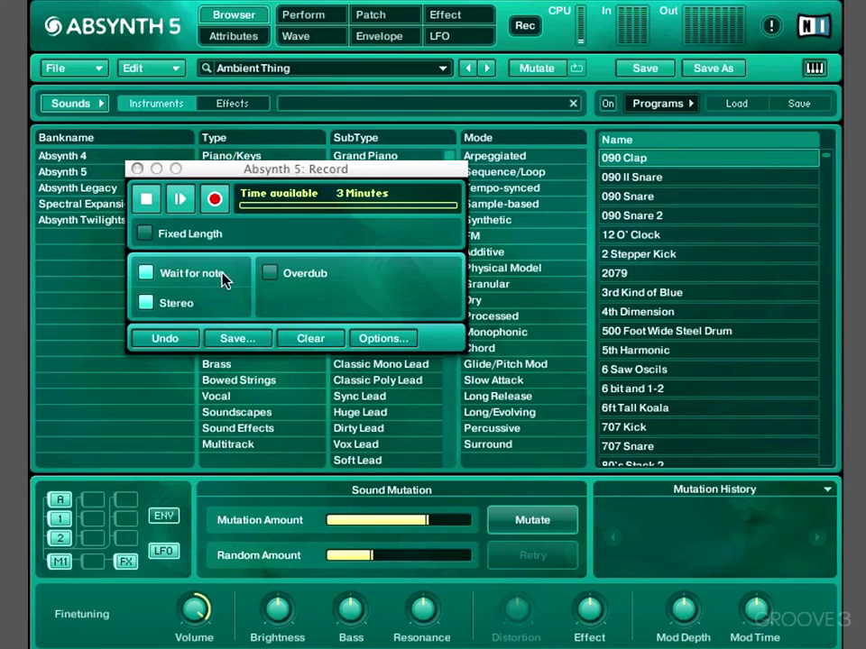
{"action": "left_click", "coordinate": [217, 200]}
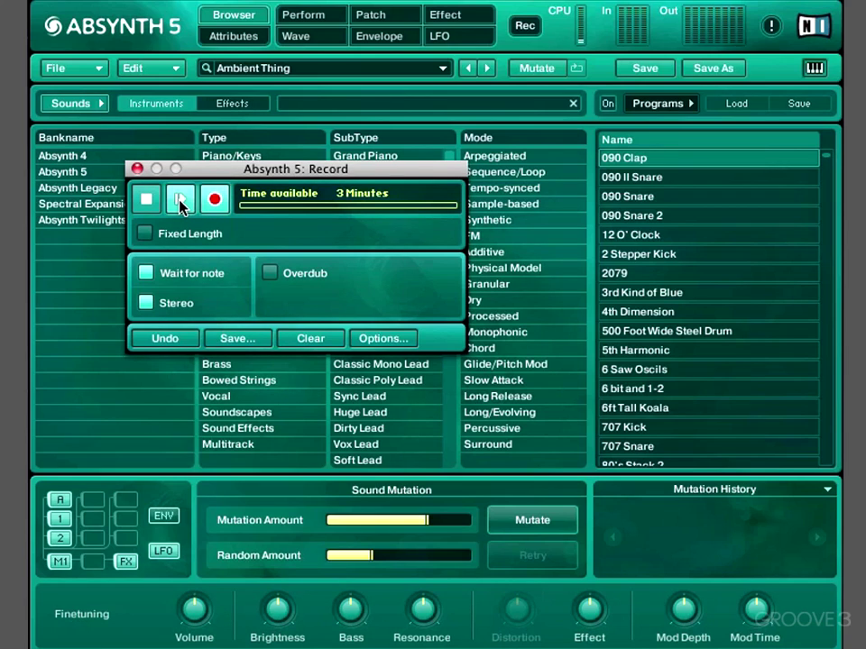
{"action": "left_click", "coordinate": [147, 274]}
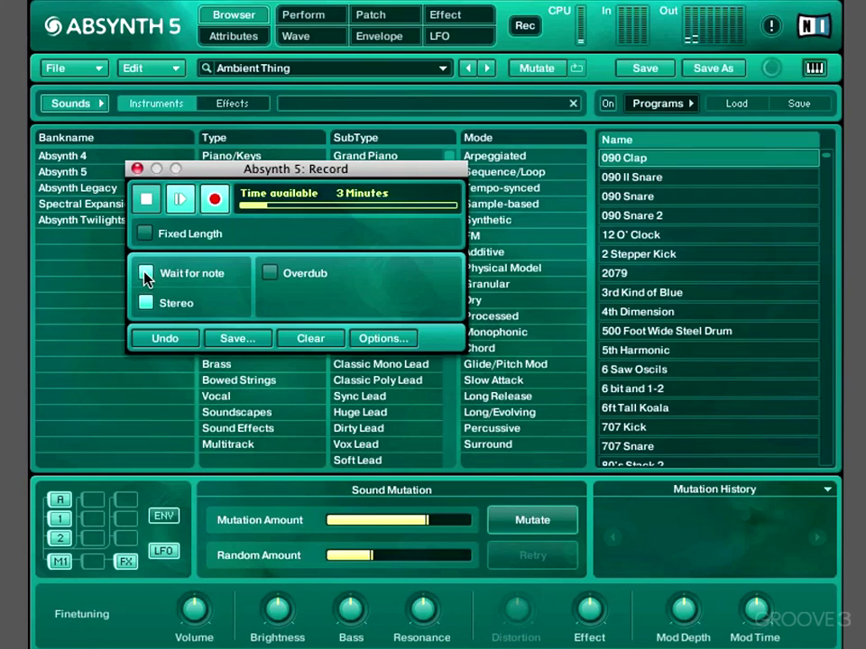
- Re-enable Wait for note, stop the recorder, and turn on Fixed Length (120 BPM, 4 beats) and Overdub
{"action": "left_click", "coordinate": [145, 274]}
{"action": "left_click", "coordinate": [148, 201]}
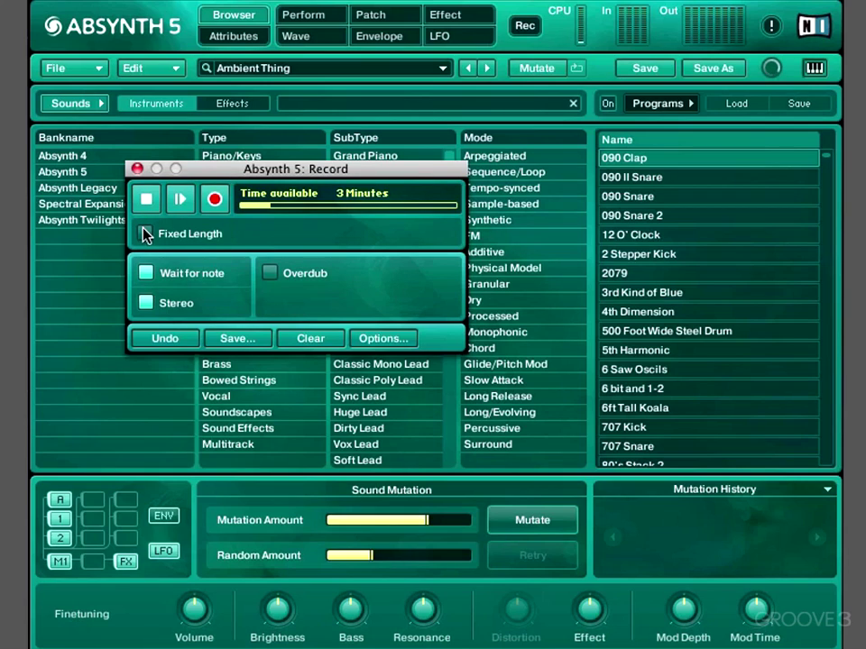
{"action": "left_click", "coordinate": [144, 234]}
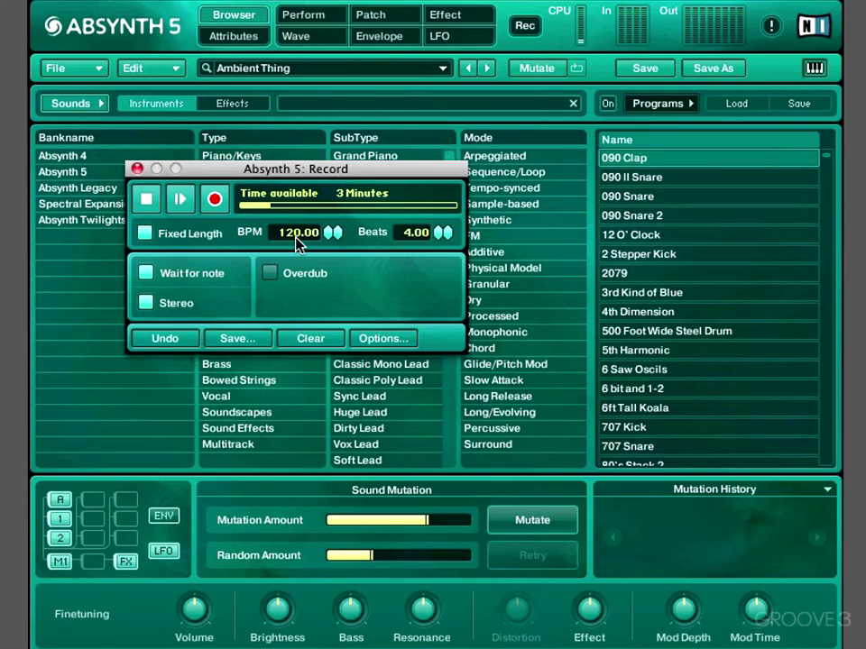
{"action": "left_click", "coordinate": [269, 273]}
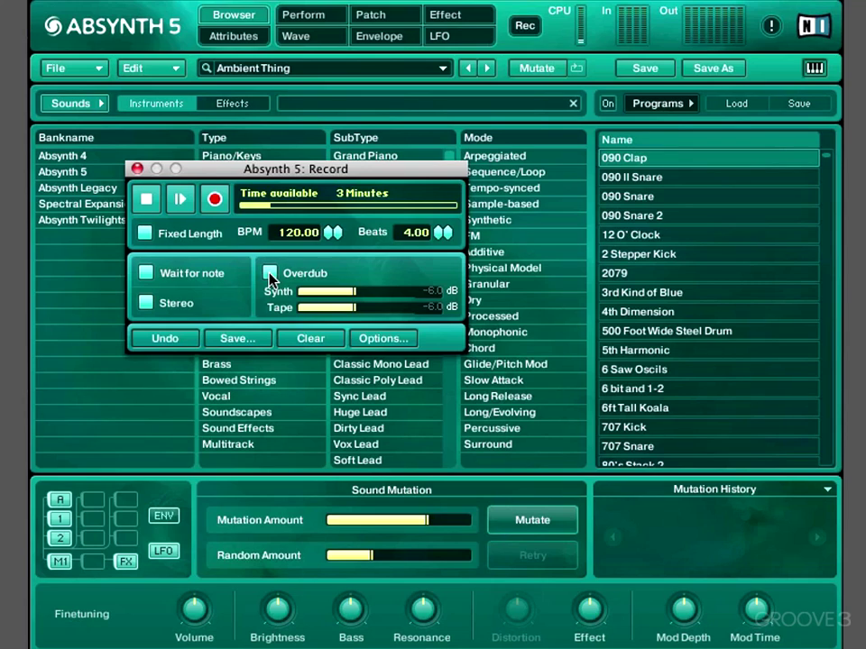
- Record an overdub pass over the take, then turn Fixed Length off
{"action": "left_click", "coordinate": [217, 200]}
{"action": "left_click", "coordinate": [145, 236]}
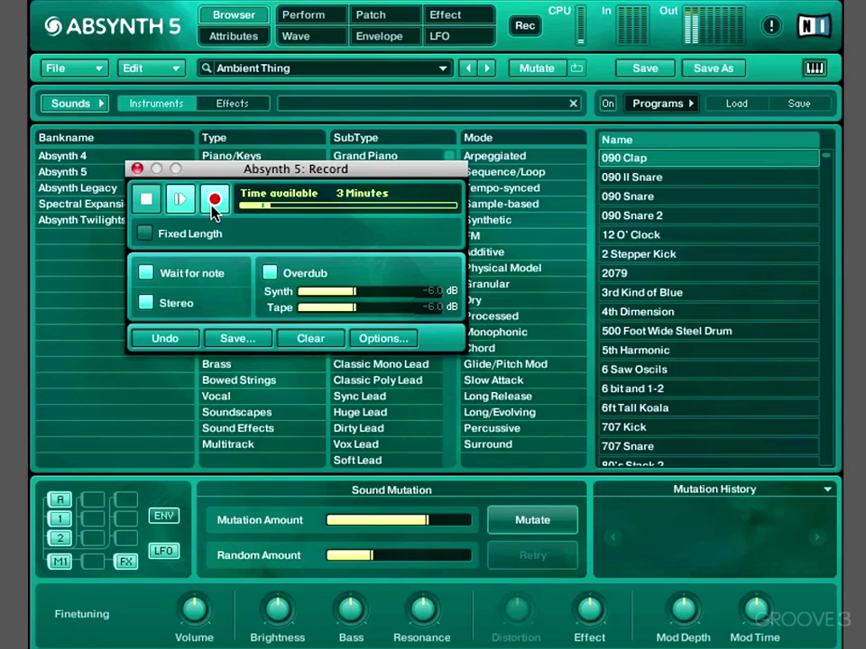
- Stop playback, lower the Tape level slightly, and toggle Stereo to trigger the clear-audio warning
{"action": "left_click", "coordinate": [145, 200]}
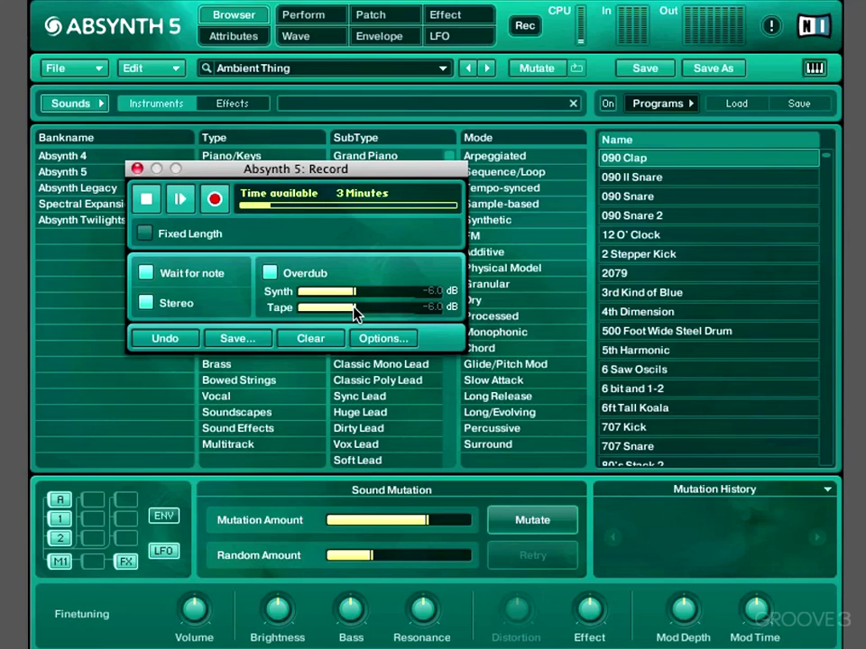
{"action": "mouse_move", "coordinate": [355, 312]}
{"action": "left_mouse_down"}
{"action": "mouse_move", "coordinate": [284, 313]}
{"action": "mouse_move", "coordinate": [356, 311]}
{"action": "mouse_move", "coordinate": [393, 295]}
{"action": "mouse_move", "coordinate": [306, 294]}
{"action": "mouse_move", "coordinate": [356, 307]}
{"action": "left_mouse_up"}
{"action": "left_click", "coordinate": [145, 304]}
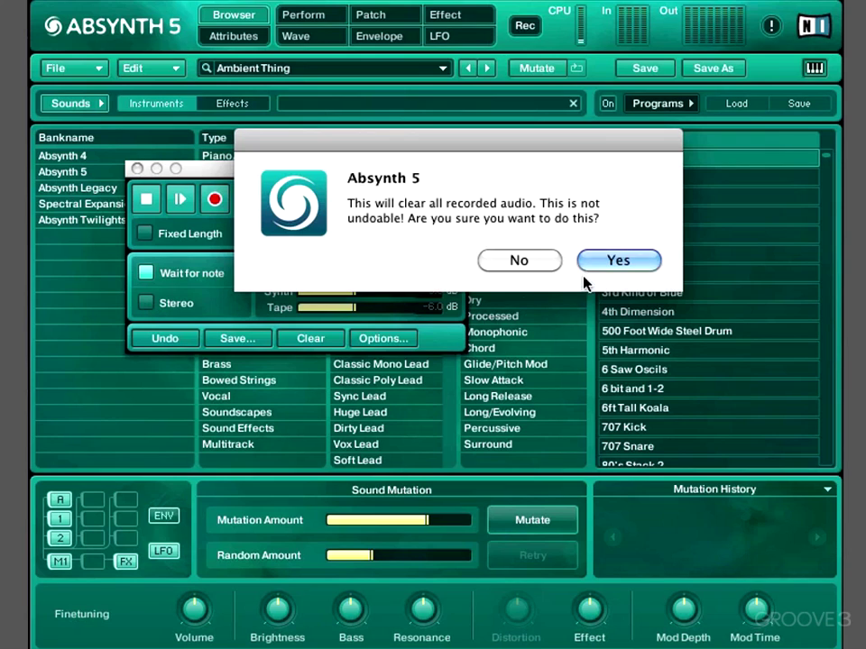
- Decline clearing the audio, then in recorder Options keep Max Record Time at 3 minutes and toggle Enable Undo
{"action": "left_click", "coordinate": [528, 262]}
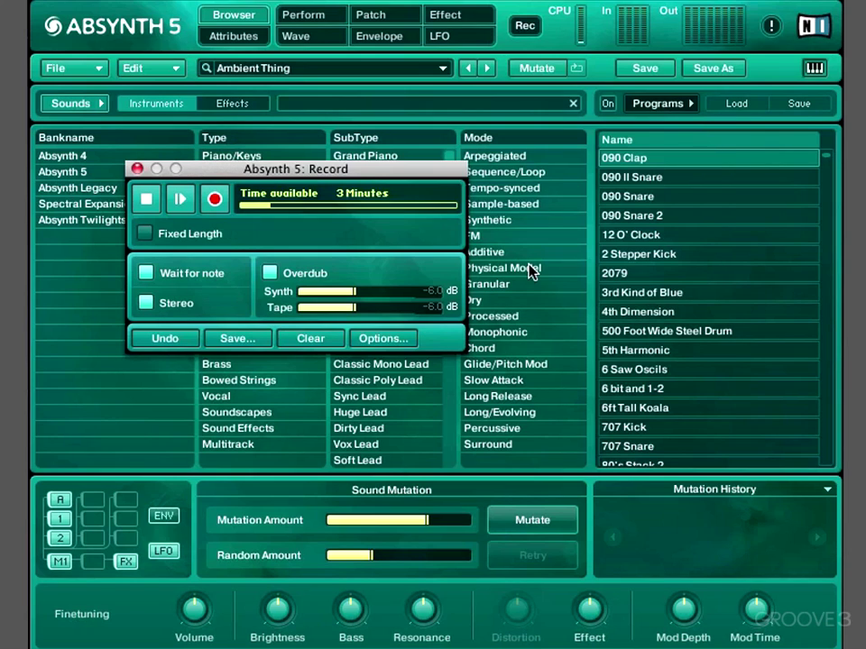
{"action": "left_click", "coordinate": [391, 340]}
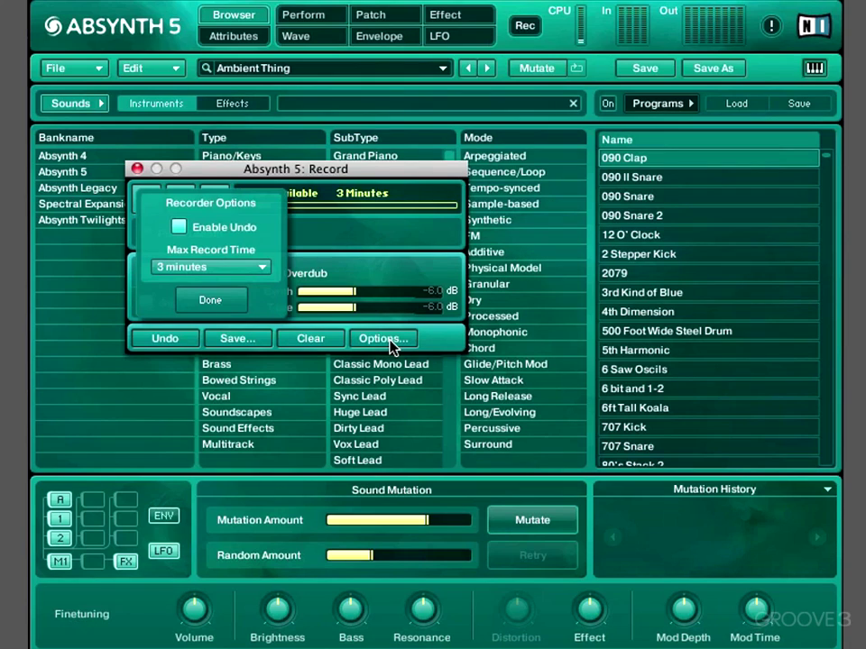
{"action": "left_click", "coordinate": [261, 269]}
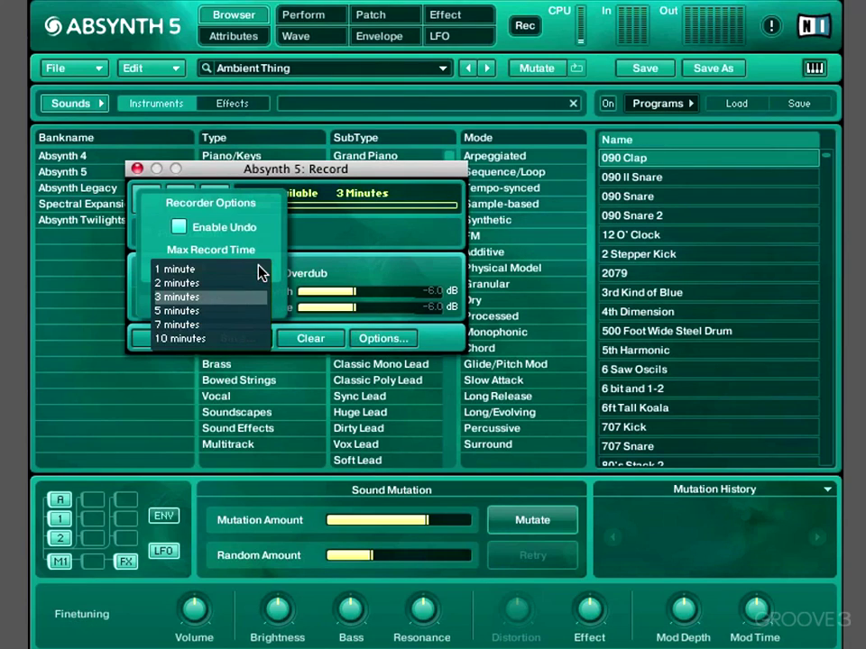
{"action": "left_click", "coordinate": [261, 251]}
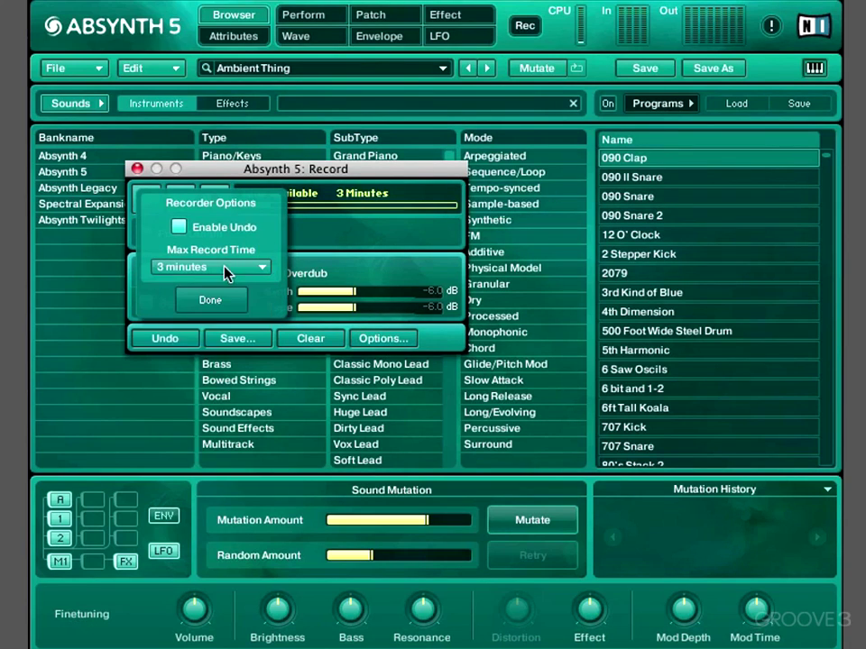
{"action": "left_click", "coordinate": [179, 229]}
{"action": "left_click", "coordinate": [186, 303]}
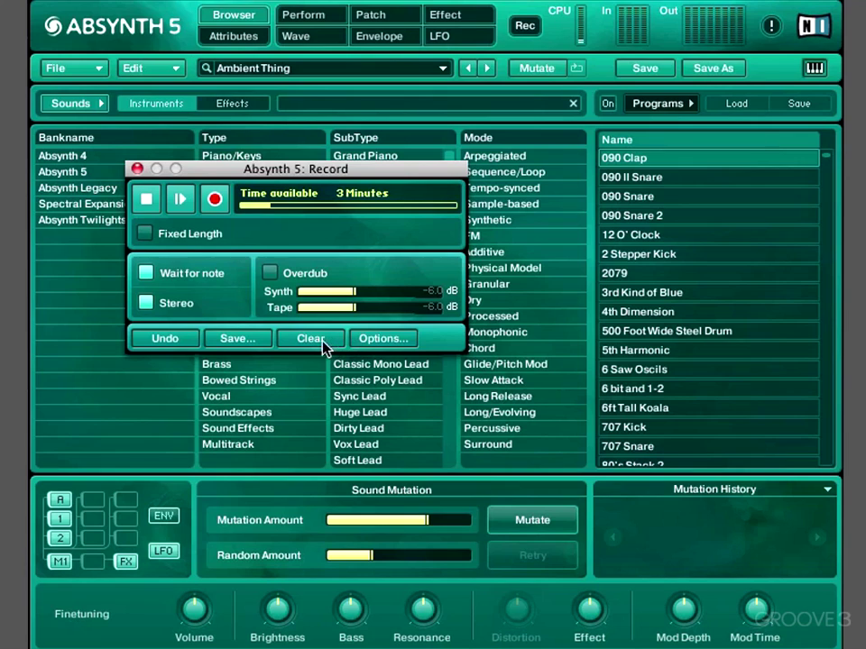
- Save the recording as 'Ambient Bed'
{"action": "left_click", "coordinate": [253, 341]}
{"action": "type", "text": "Ambient Bed"}
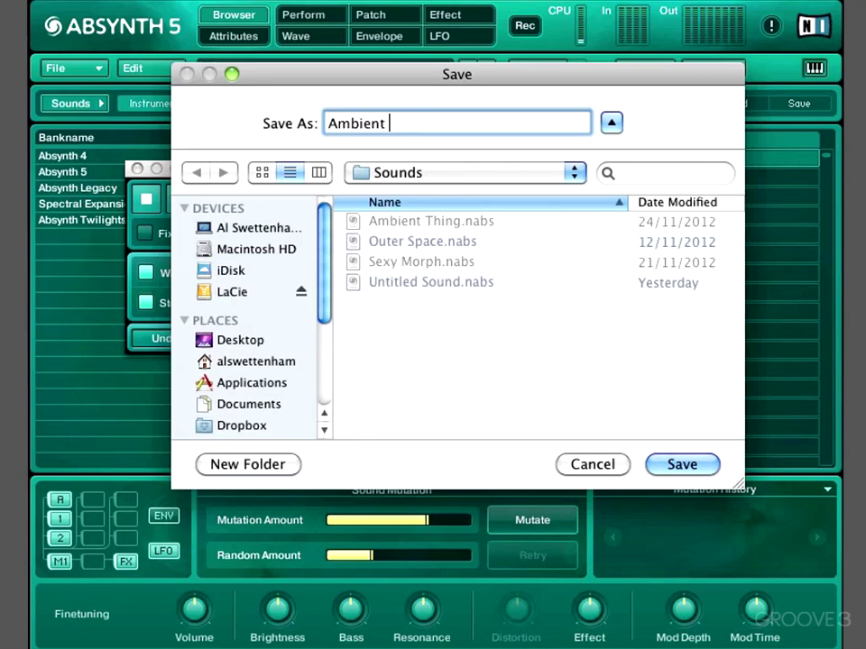
{"action": "left_click", "coordinate": [653, 463]}
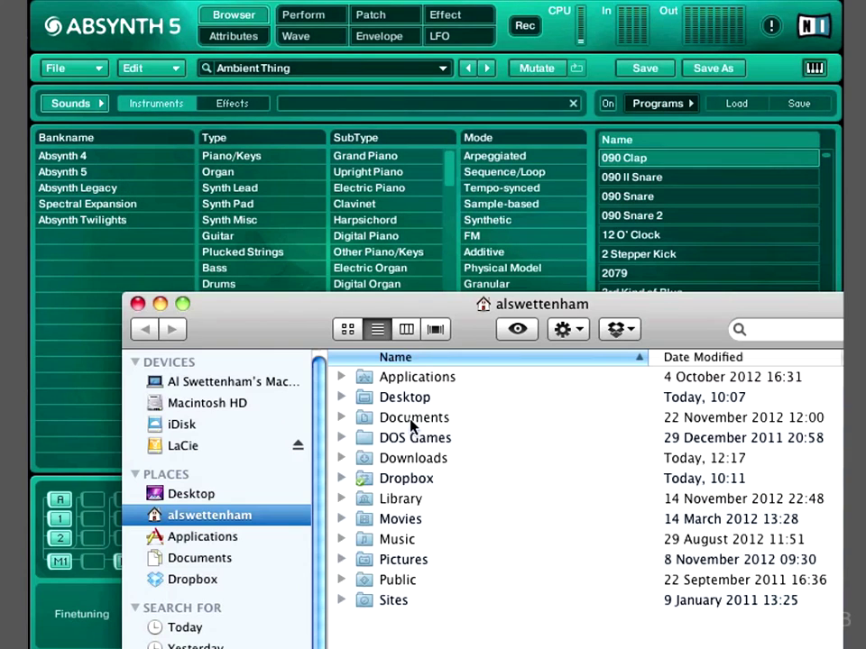
- Preview Ambient Bed.wav from Documents > Native Instruments > Sounds in Finder, then return to Absynth
{"action": "double_click", "coordinate": [410, 418]}
{"action": "double_click", "coordinate": [424, 517]}
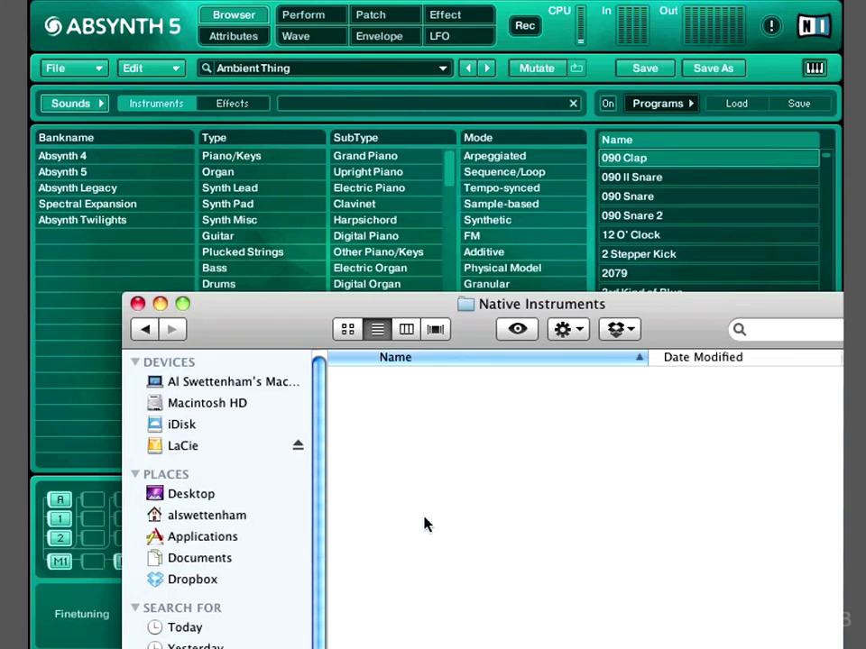
{"action": "double_click", "coordinate": [436, 375]}
{"action": "left_click", "coordinate": [446, 378]}
{"action": "key", "text": "space"}
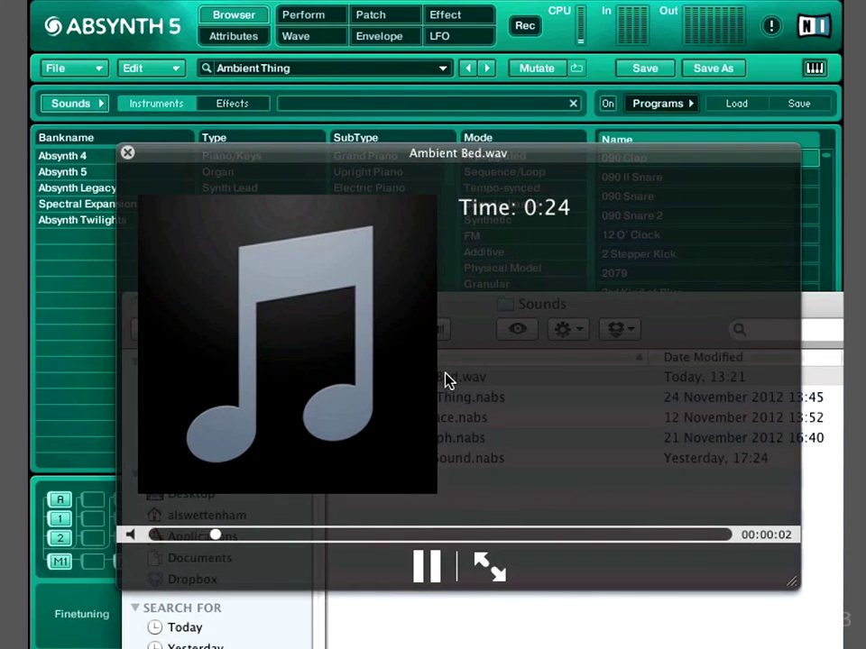
{"action": "key", "text": "space"}
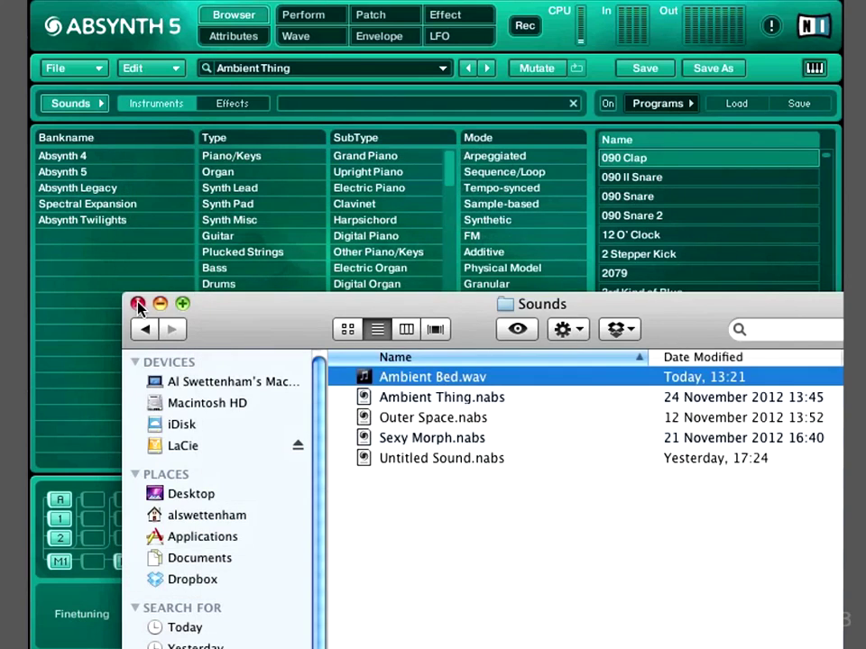
{"action": "left_click", "coordinate": [102, 225]}
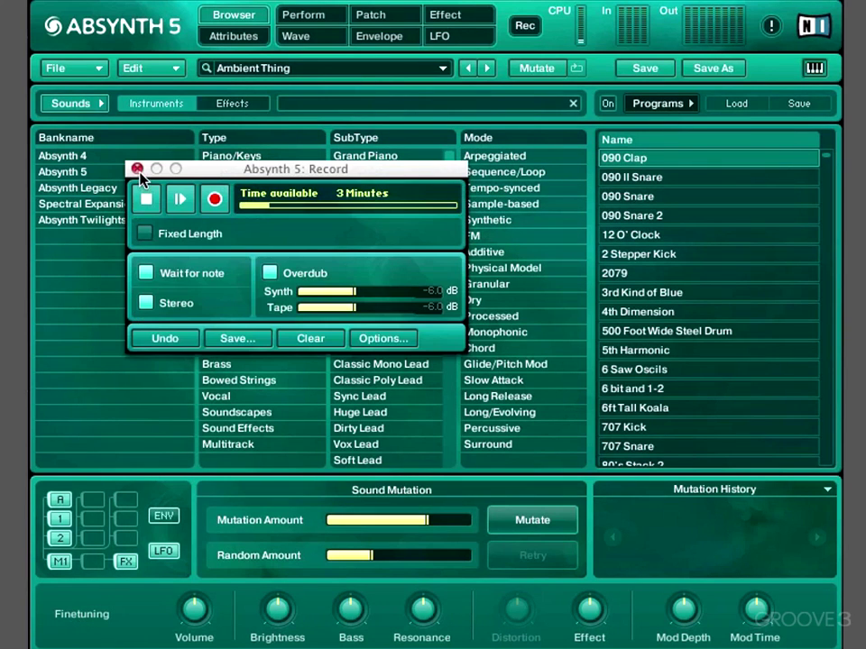
- Close the Absynth 5: Record window
{"action": "left_click", "coordinate": [138, 169]}
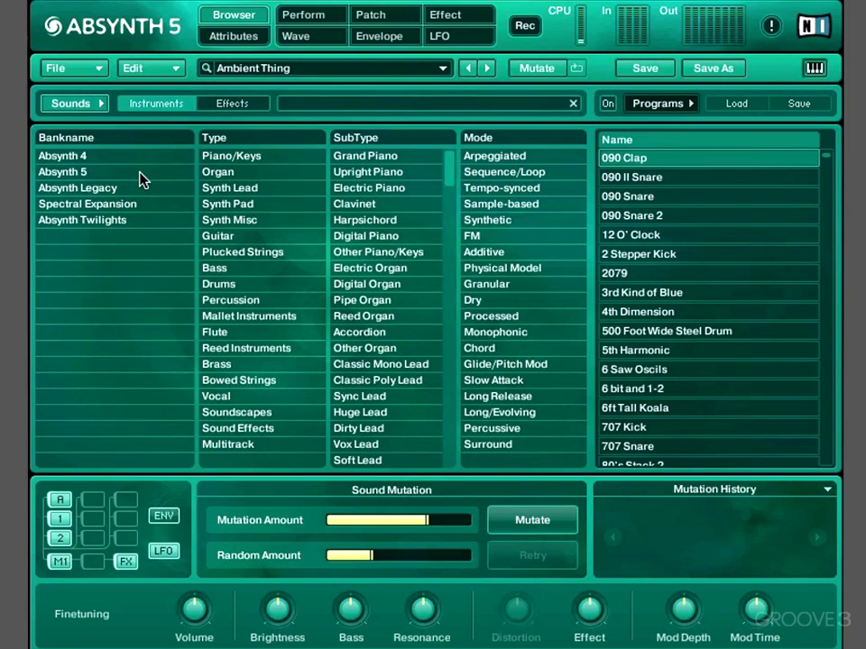